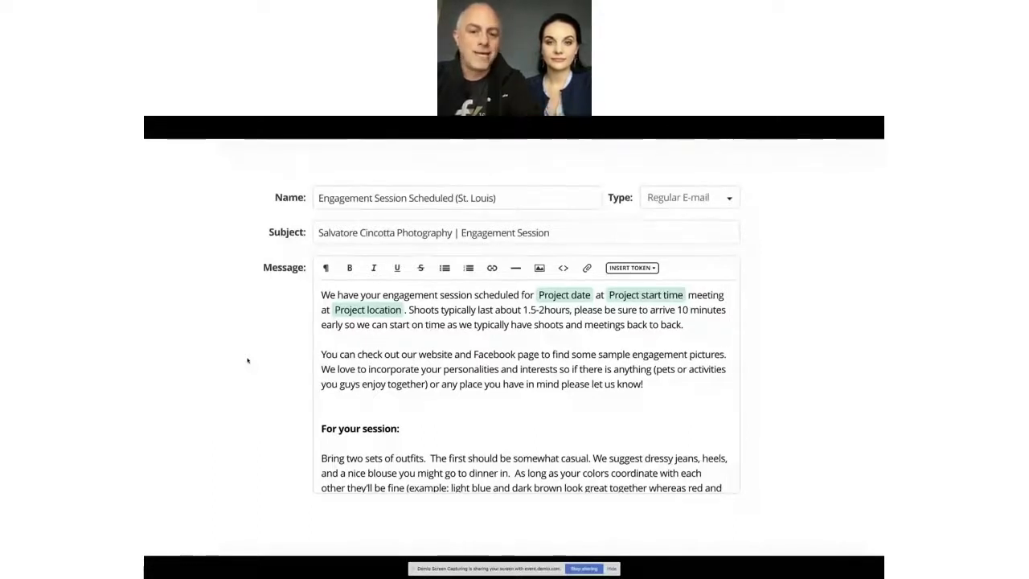
- Show the client's engagement e-mail and the Pinterest welcome-packet board, then return to the 17hats dashboard
{"action": "key", "text": "super+Tab"}
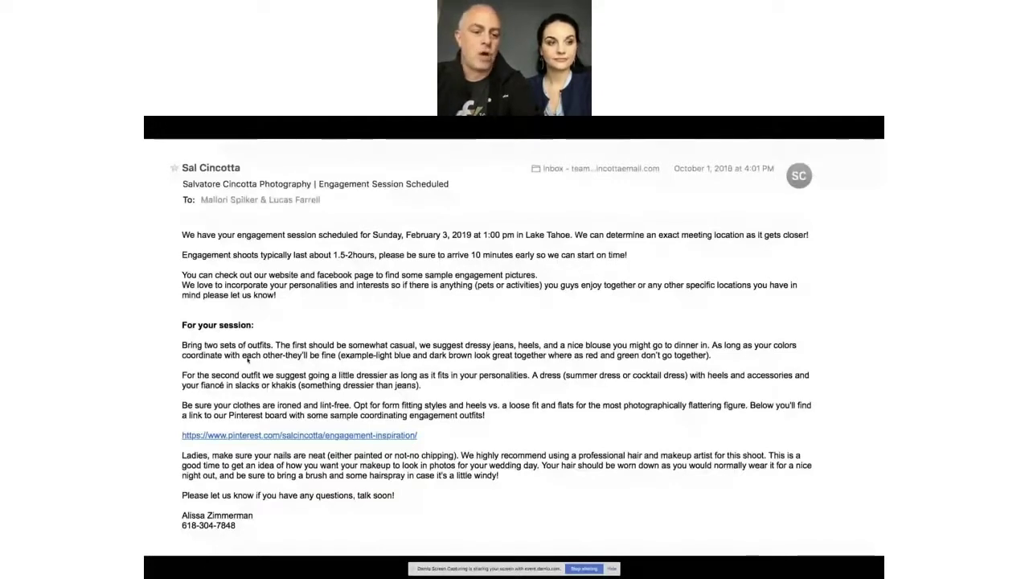
{"action": "key", "text": "super+Tab"}
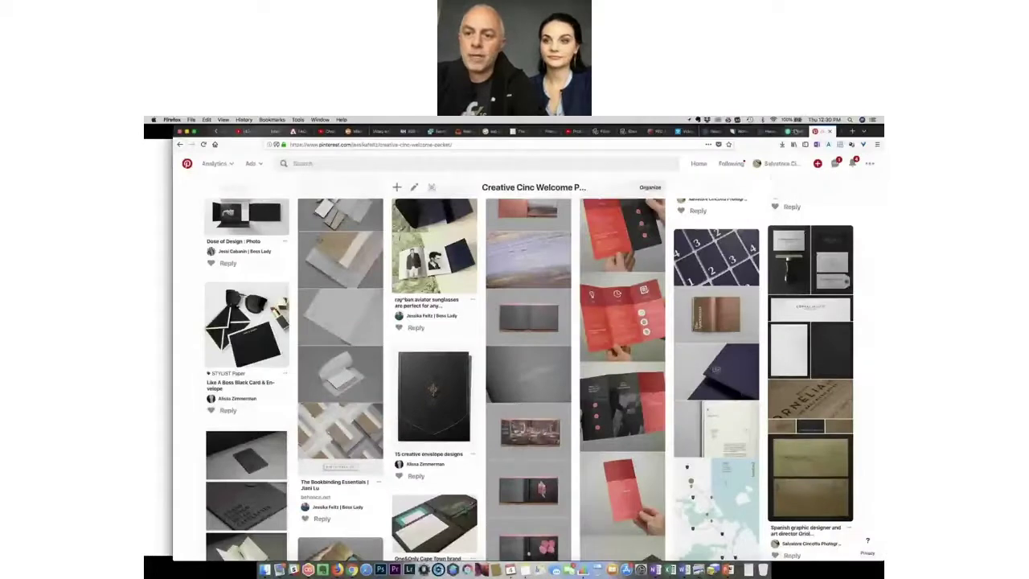
{"action": "left_click", "coordinate": [793, 131]}
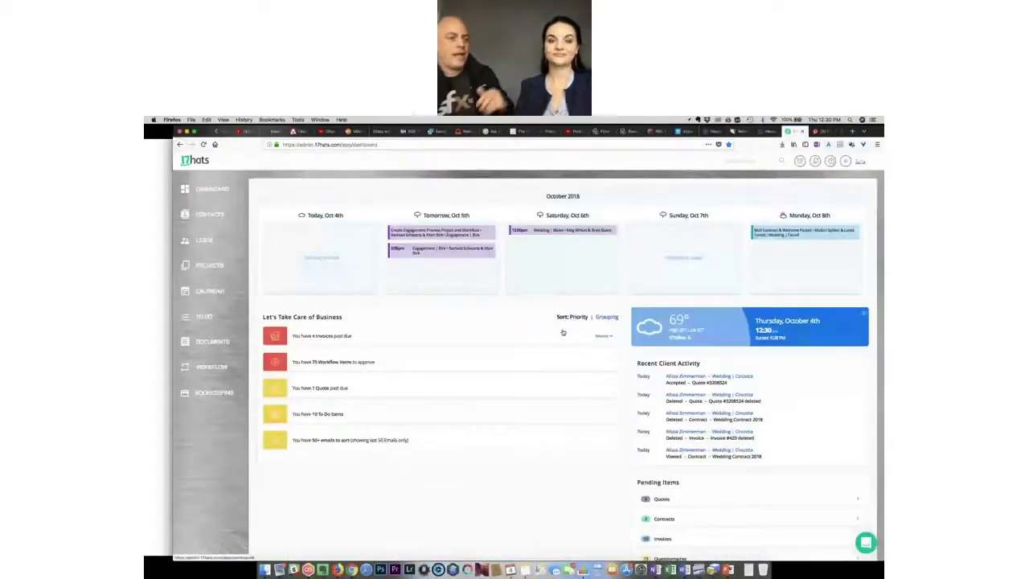
- Search for the client by first name and open her contact page
{"action": "left_click", "coordinate": [743, 162]}
{"action": "type", "text": "A"}
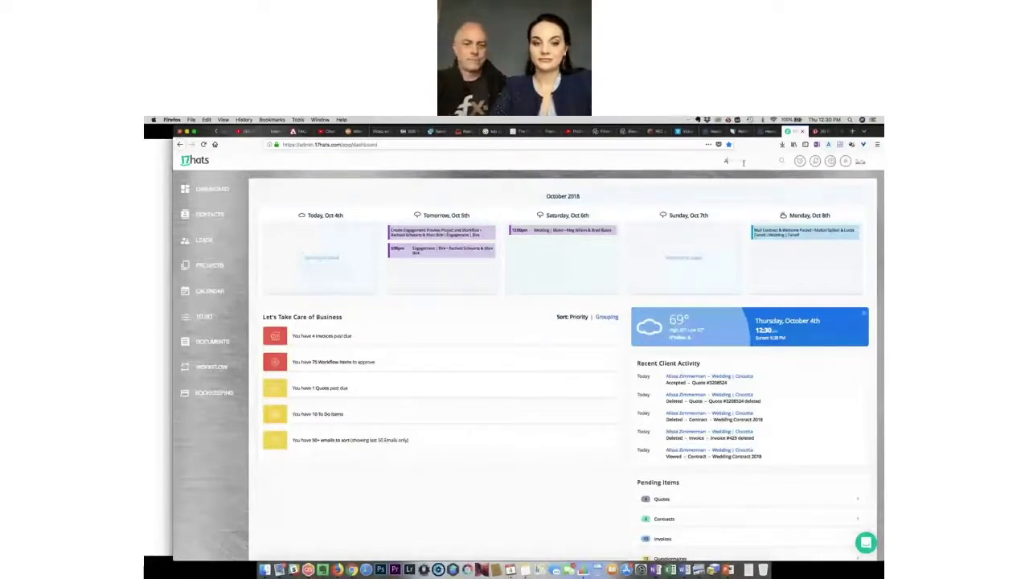
{"action": "type", "text": "lissa"}
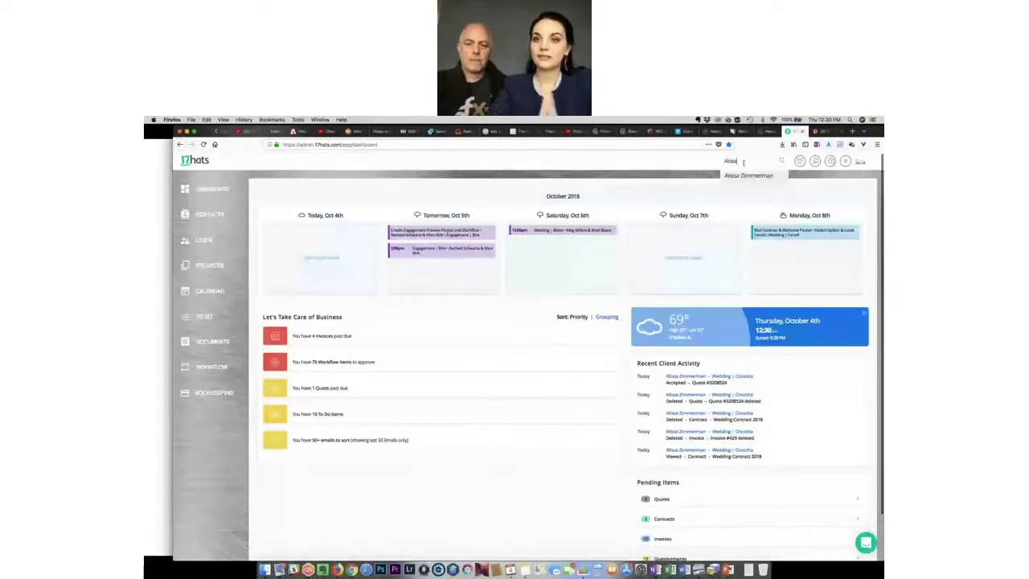
{"action": "left_click", "coordinate": [737, 175]}
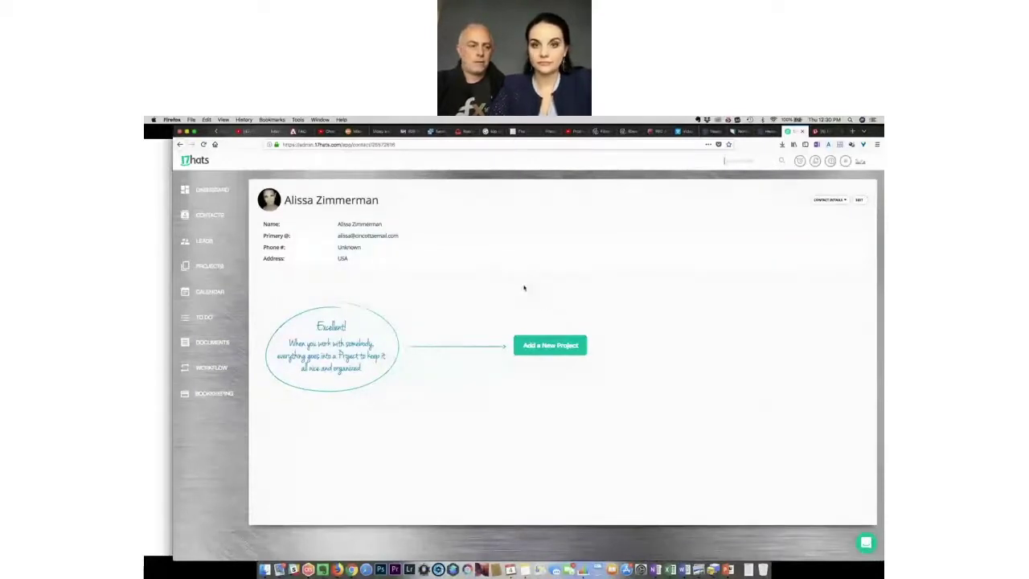
- Start a new project, cancel it unsaved, and go to Account Settings
{"action": "left_click", "coordinate": [554, 346]}
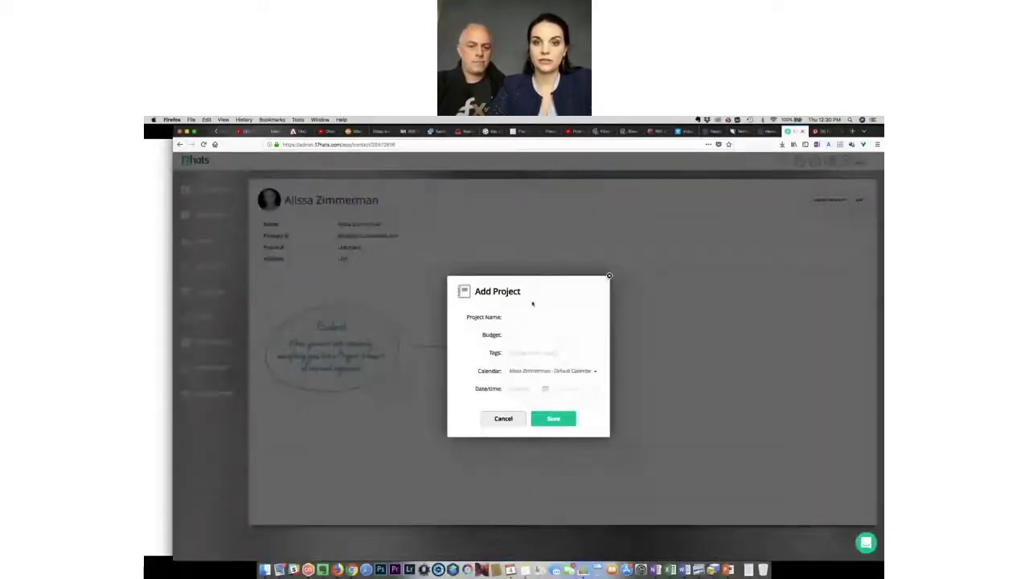
{"action": "left_click", "coordinate": [529, 317]}
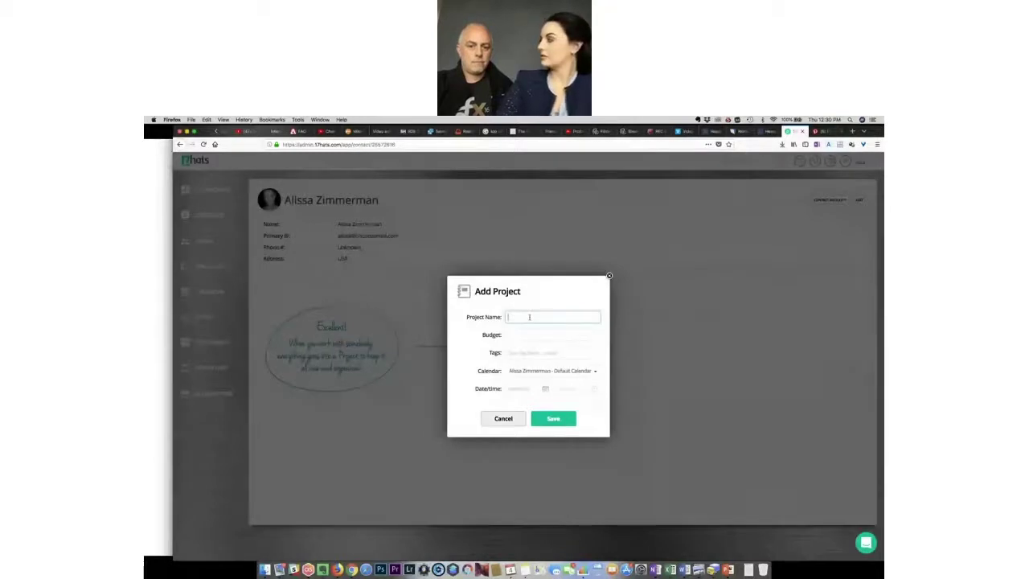
{"action": "left_click", "coordinate": [608, 275]}
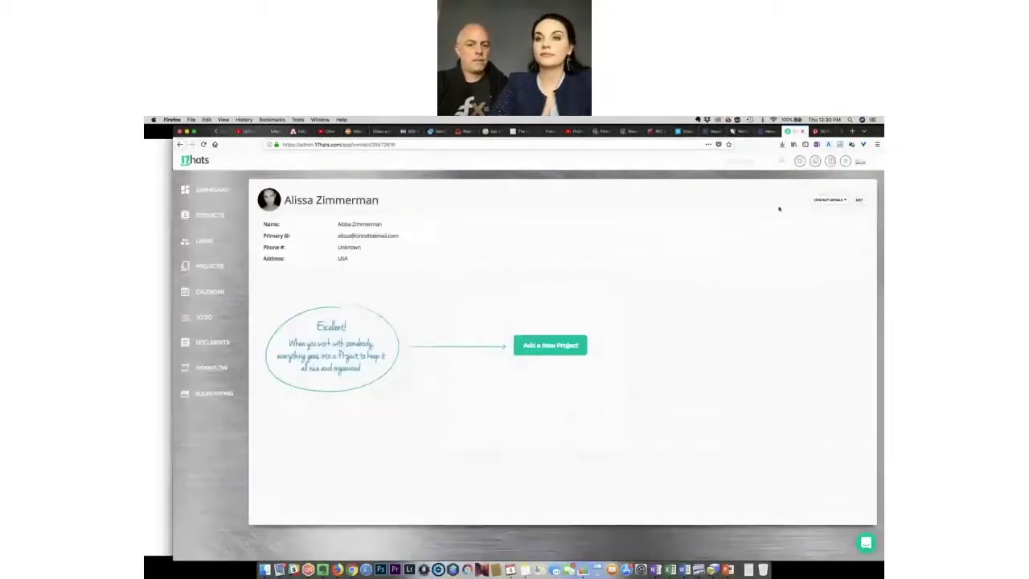
{"action": "left_click", "coordinate": [815, 163]}
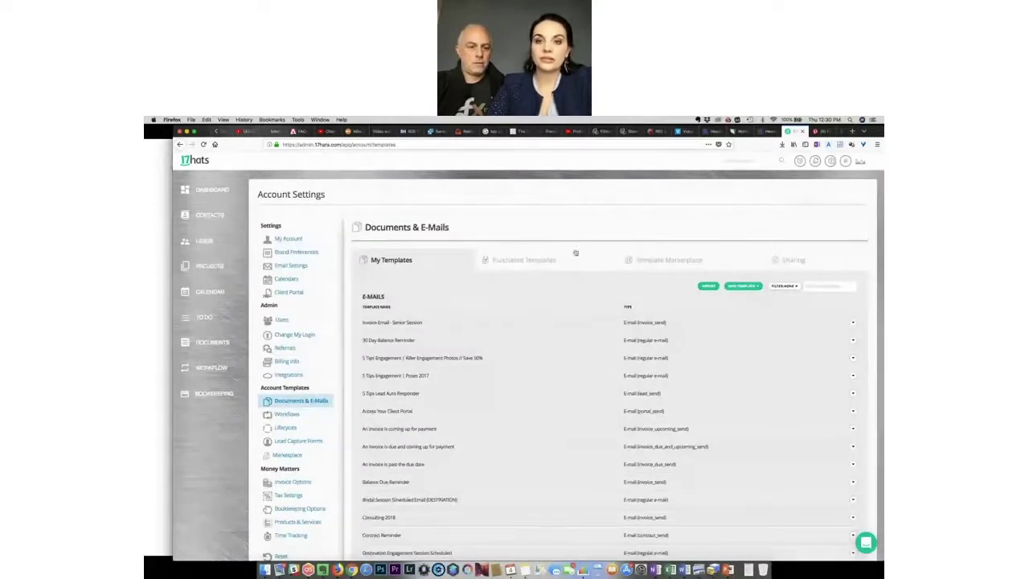
- Start a new e-mail template named 'Webinar' with subject 'Webiome to the webinar!'
{"action": "left_click", "coordinate": [746, 286]}
{"action": "left_click", "coordinate": [746, 287]}
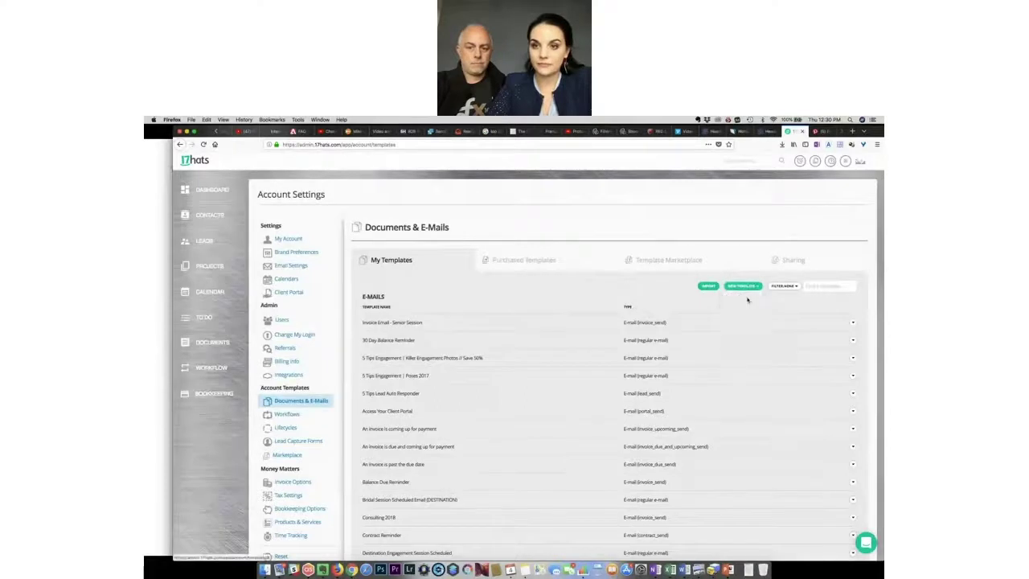
{"action": "left_click", "coordinate": [499, 288]}
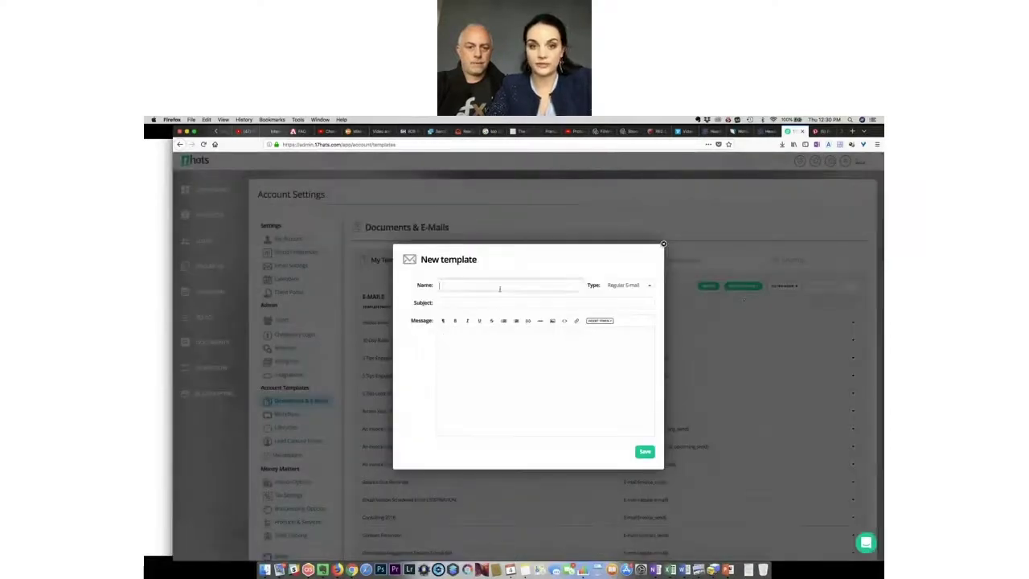
{"action": "type", "text": "Webinar Test"}
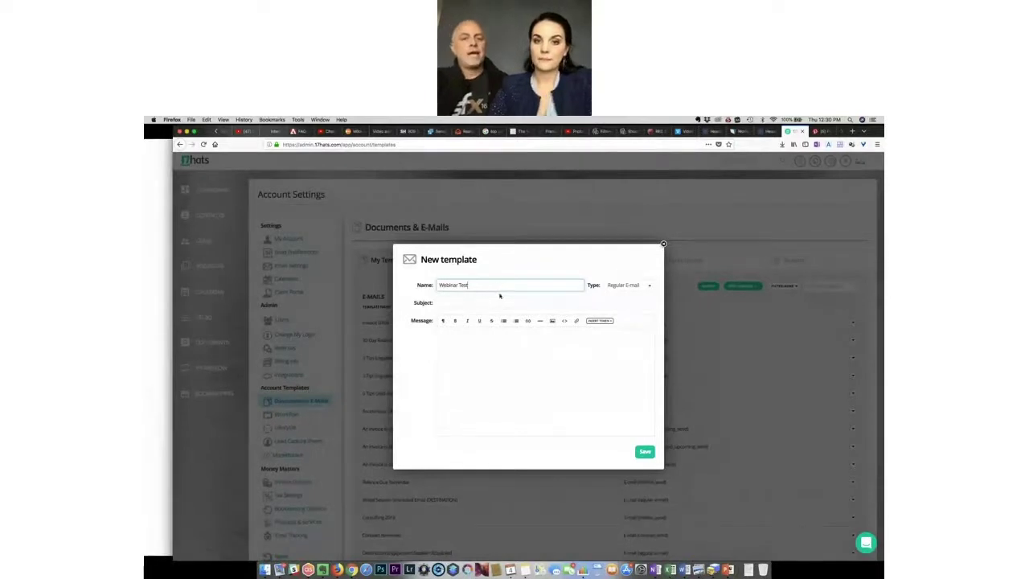
{"action": "left_click", "coordinate": [497, 301]}
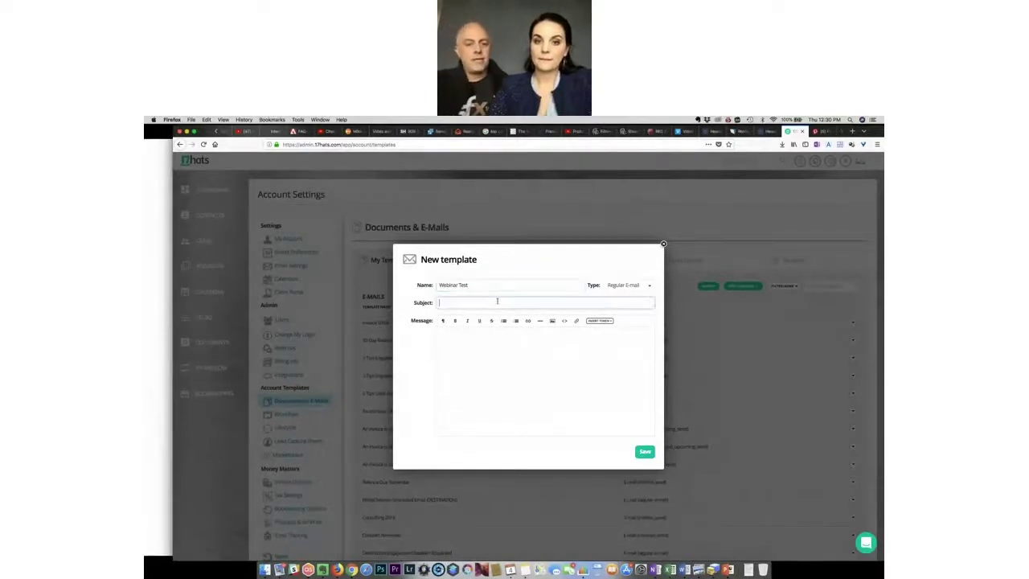
{"action": "type", "text": "Webiome to"}
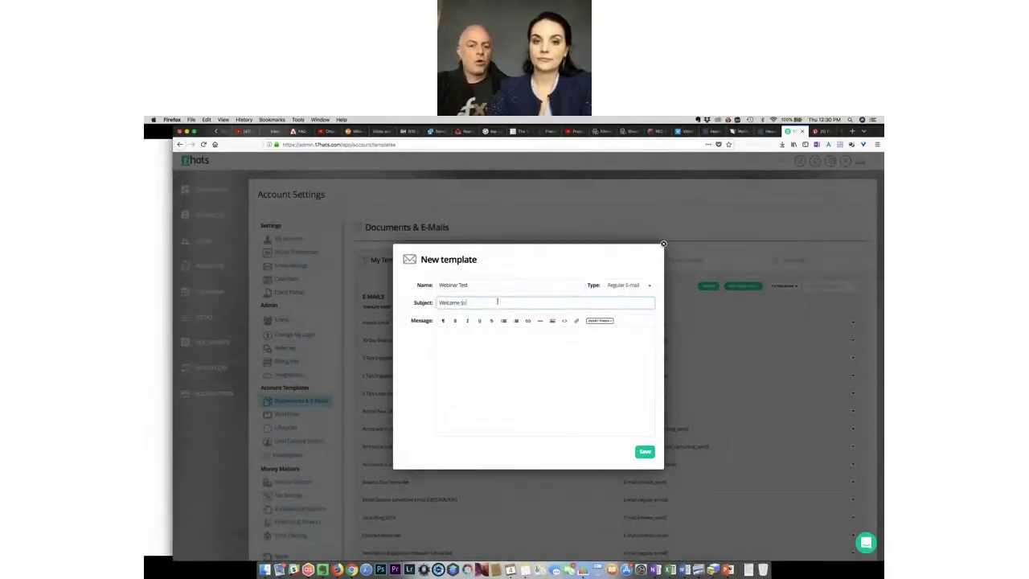
{"action": "type", "text": " the webinar!"}
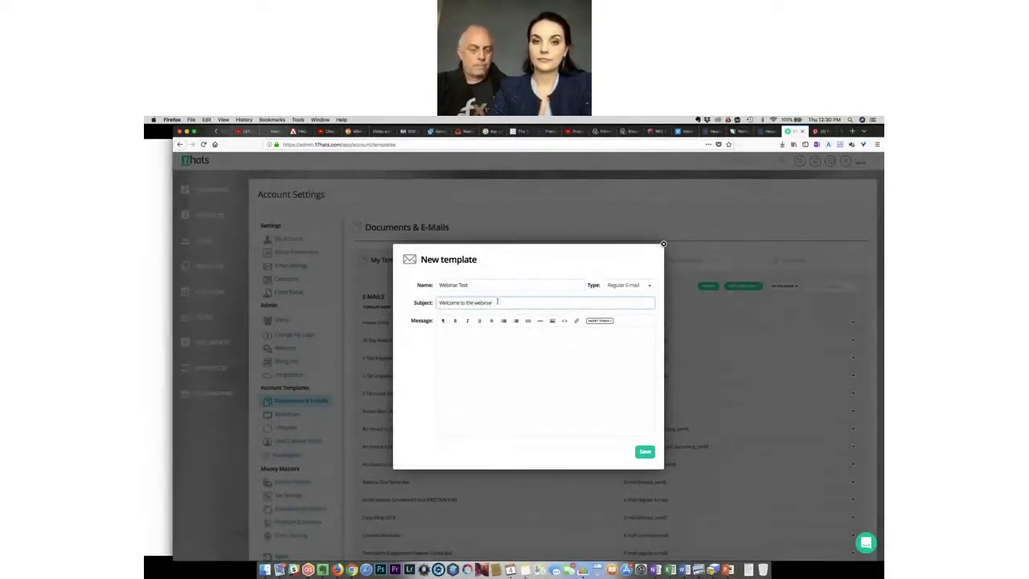
- Write the body 'Hello' plus first-name token and 'Welcome to the webinar', then save the template
{"action": "left_click", "coordinate": [500, 337]}
{"action": "type", "text": "Hello,"}
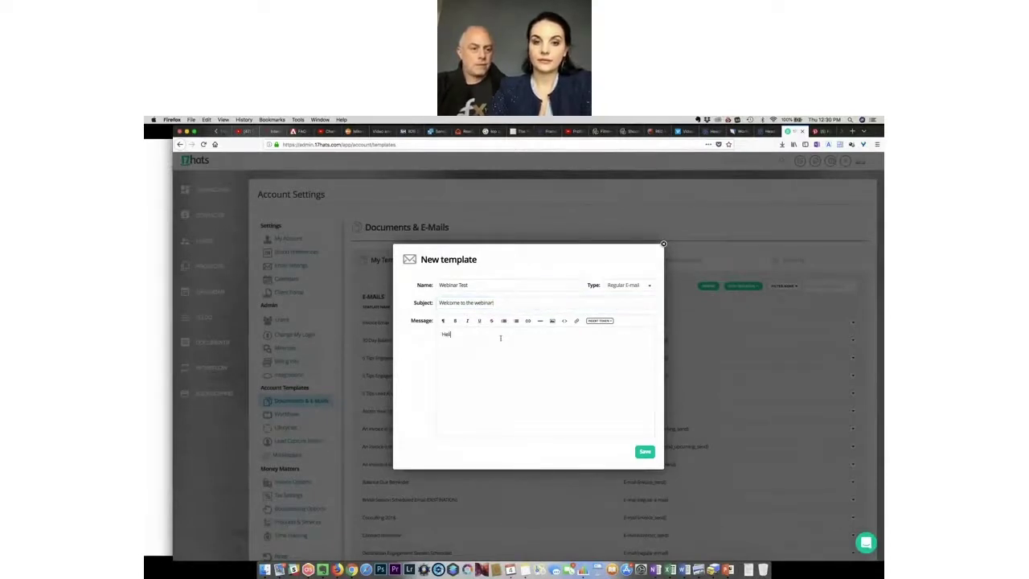
{"action": "left_click", "coordinate": [599, 320]}
{"action": "left_click", "coordinate": [619, 334]}
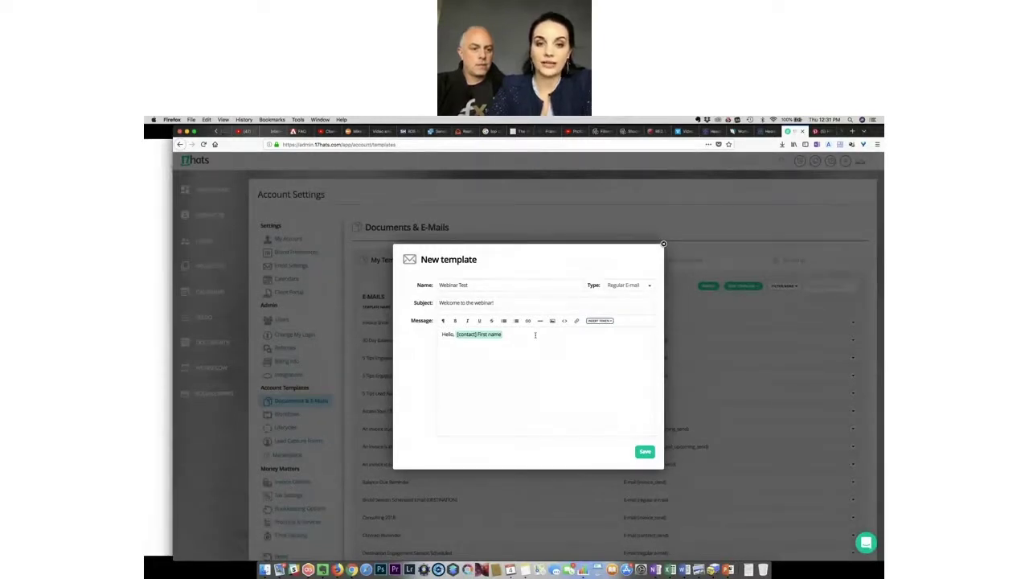
{"action": "key", "text": "Return"}
{"action": "key", "text": "Return"}
{"action": "type", "text": "Welcome to t"}
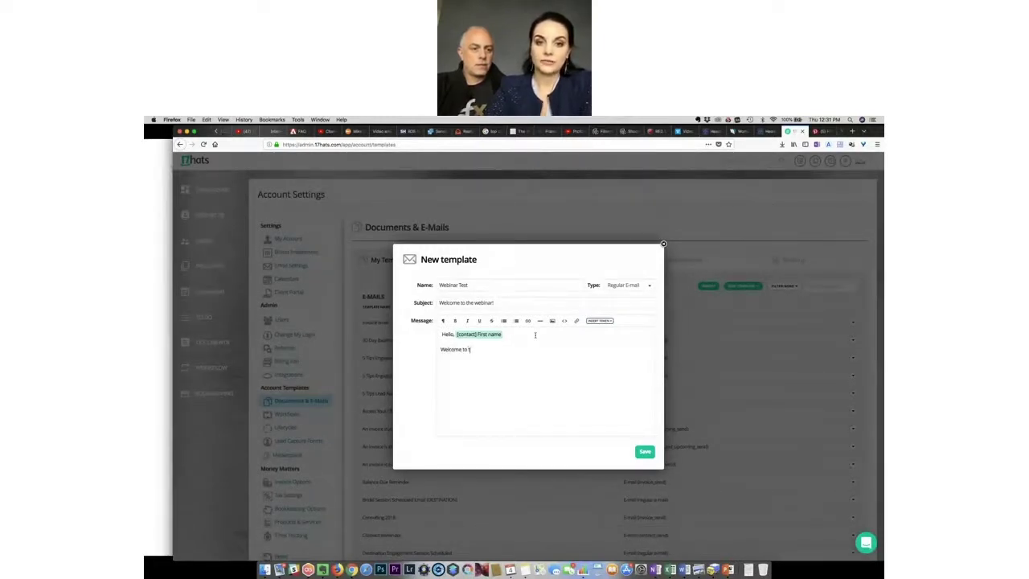
{"action": "type", "text": "he webinar!"}
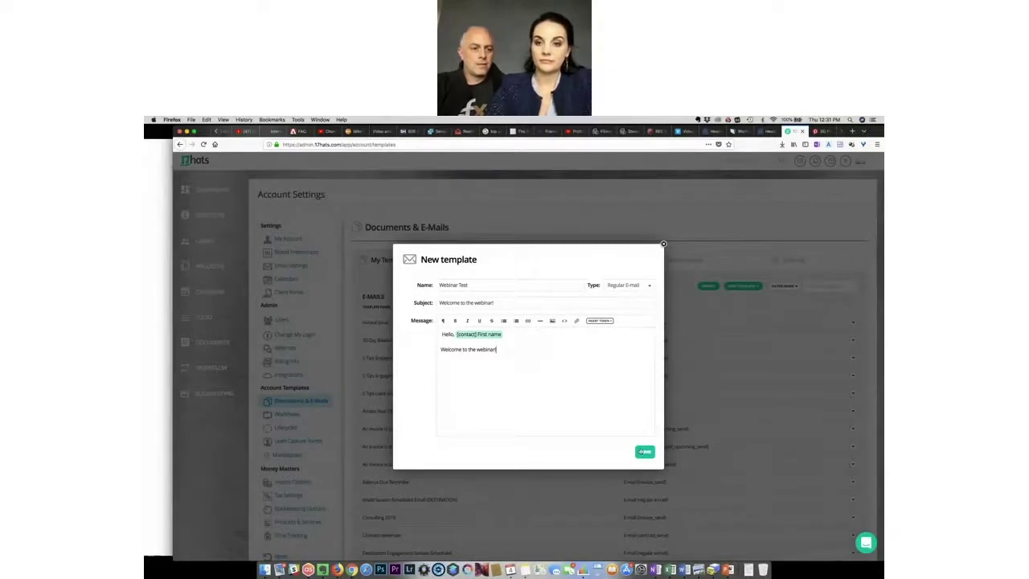
{"action": "left_click", "coordinate": [641, 451]}
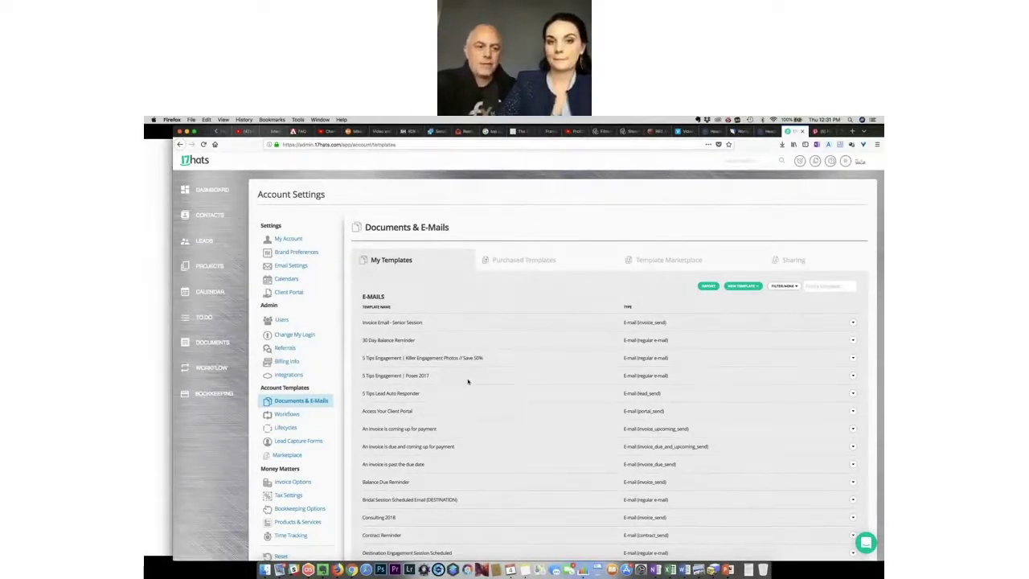
- Scroll the template list, then go to the Workflows overview
{"action": "scroll", "coordinate": [468, 380], "scroll_direction": "down", "scroll_amount": 4}
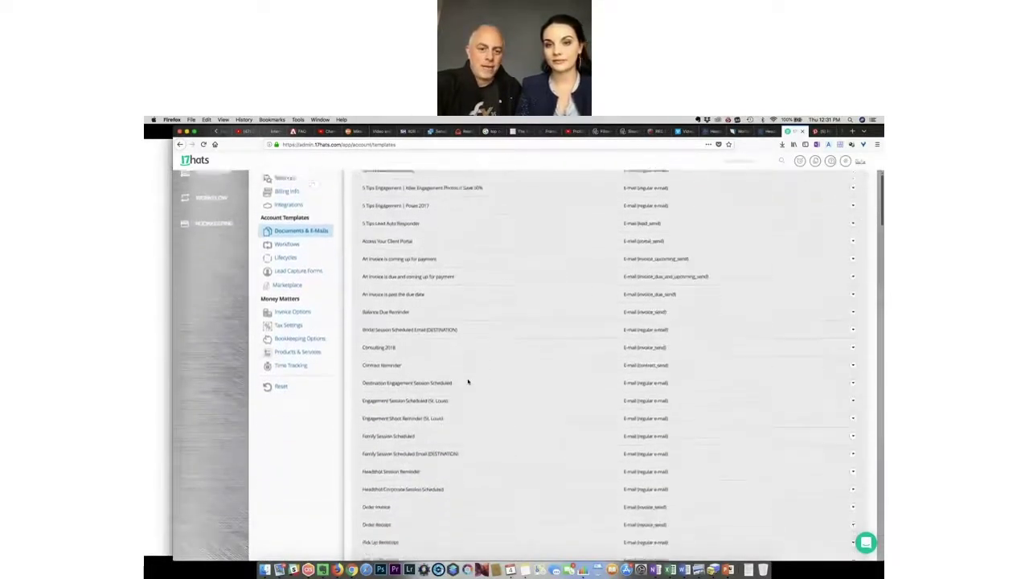
{"action": "scroll", "coordinate": [467, 380], "scroll_direction": "down", "scroll_amount": 5}
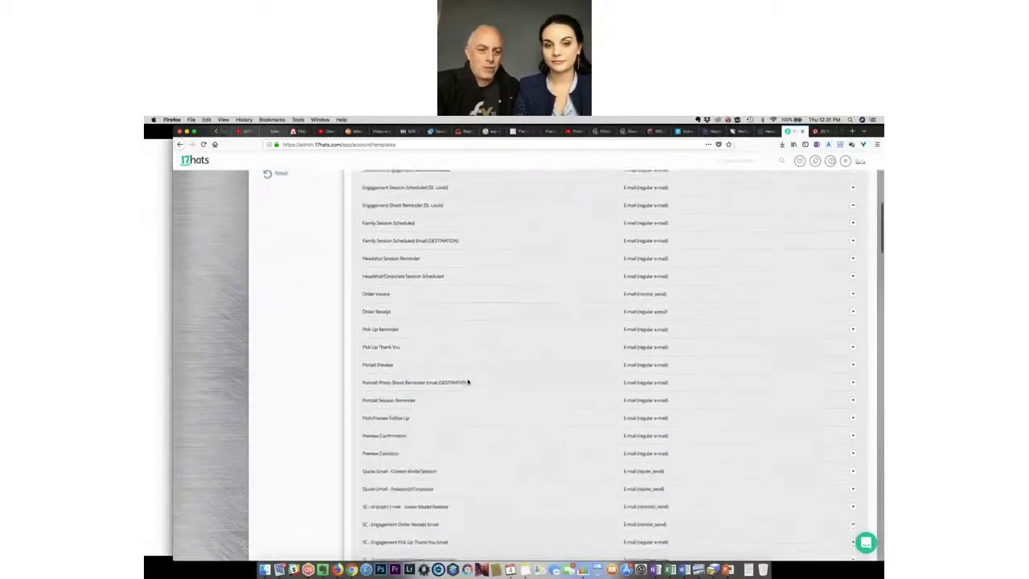
{"action": "scroll", "coordinate": [468, 381], "scroll_direction": "down", "scroll_amount": 3}
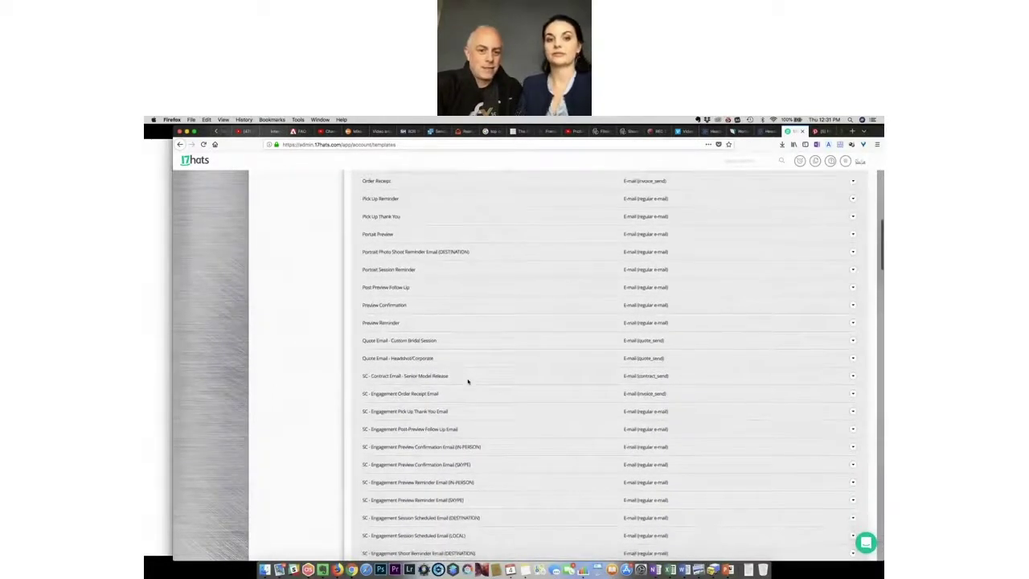
{"action": "scroll", "coordinate": [467, 381], "scroll_direction": "up", "scroll_amount": 15}
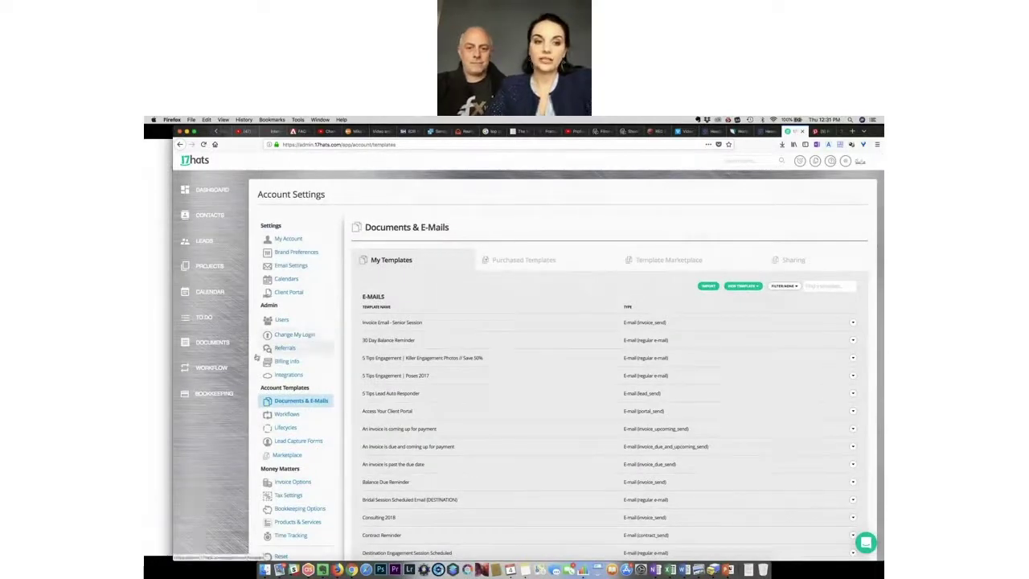
{"action": "left_click", "coordinate": [220, 371]}
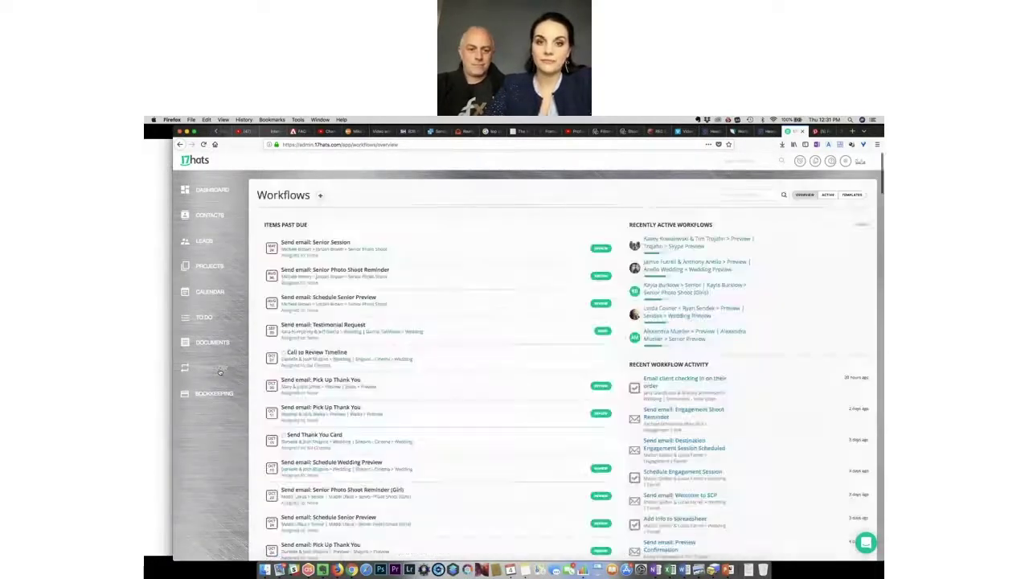
- Create and save a workflow named 'Webinar Test' on the Internal calendar
{"action": "left_click", "coordinate": [851, 194]}
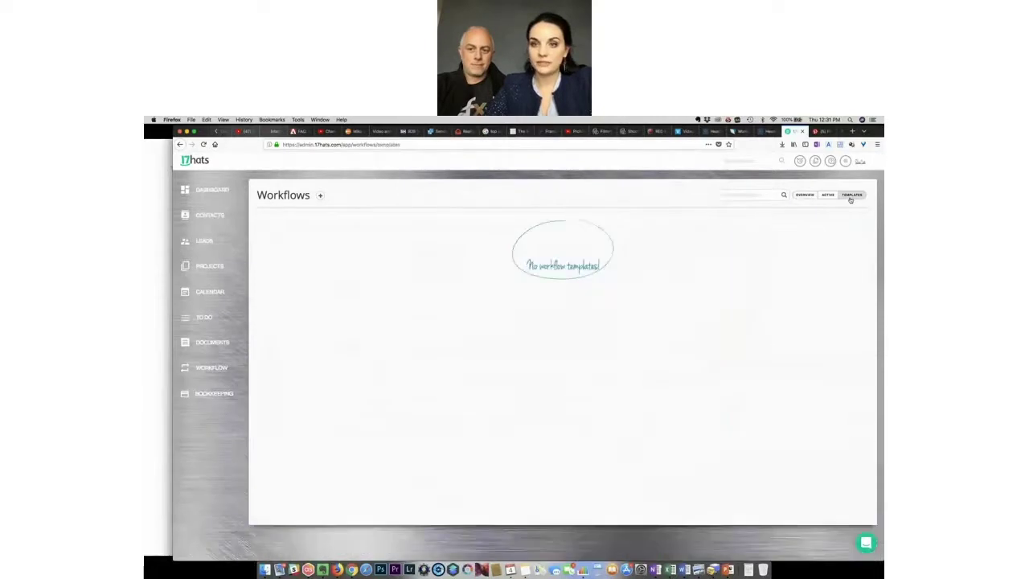
{"action": "left_click", "coordinate": [320, 195]}
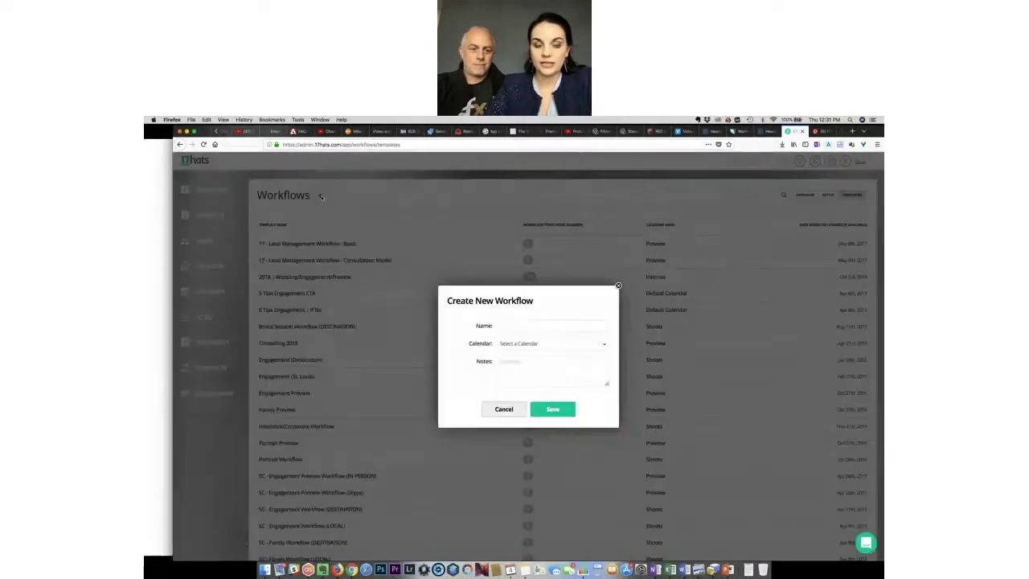
{"action": "left_click", "coordinate": [527, 324]}
{"action": "type", "text": "Webinar"}
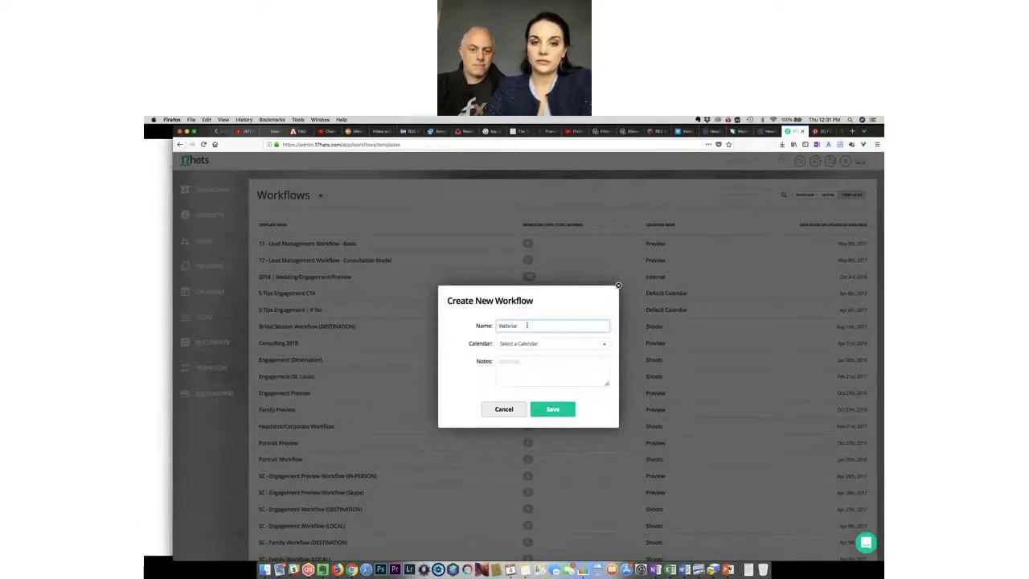
{"action": "type", "text": " Test"}
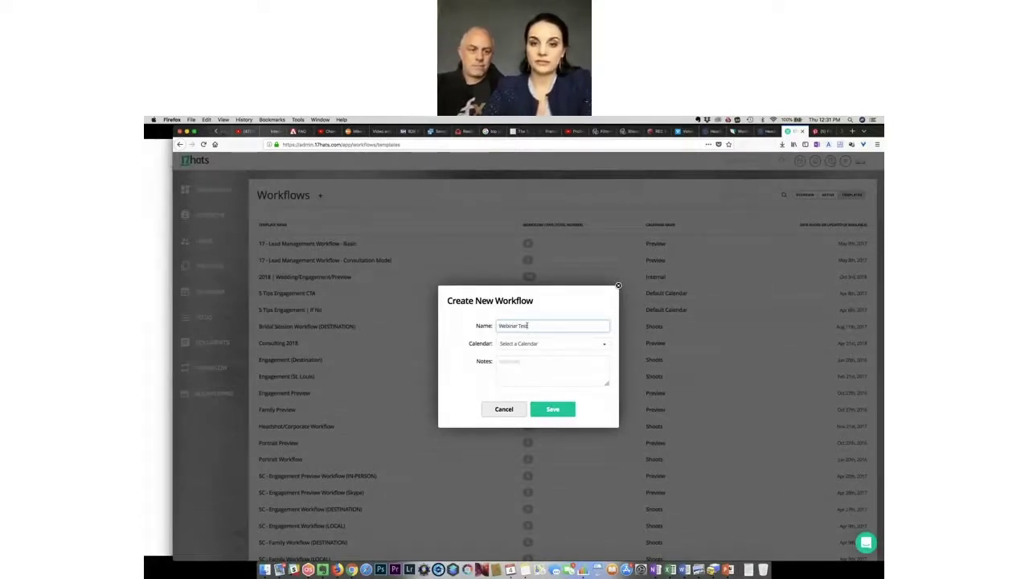
{"action": "left_click", "coordinate": [580, 347]}
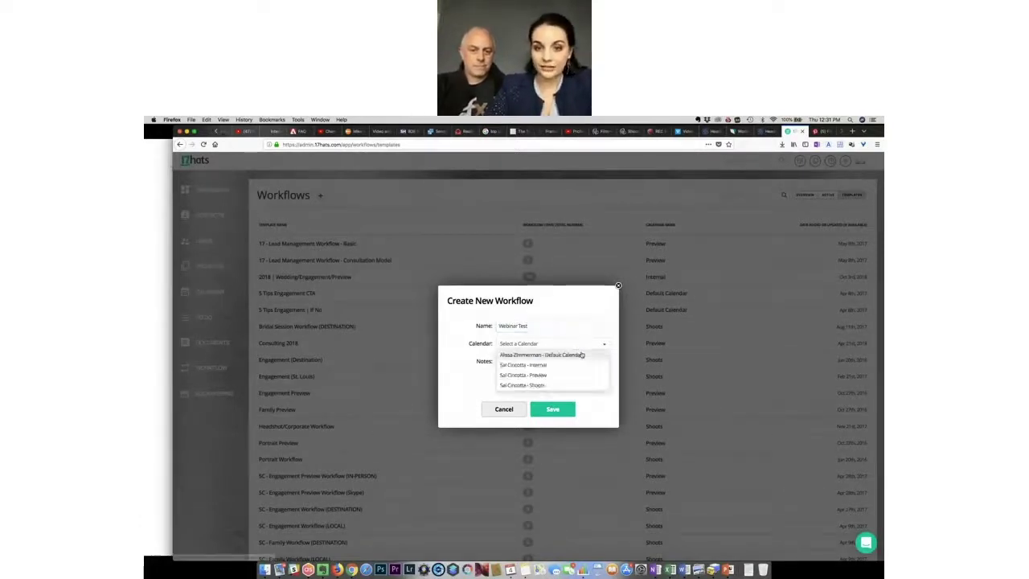
{"action": "left_click", "coordinate": [569, 365]}
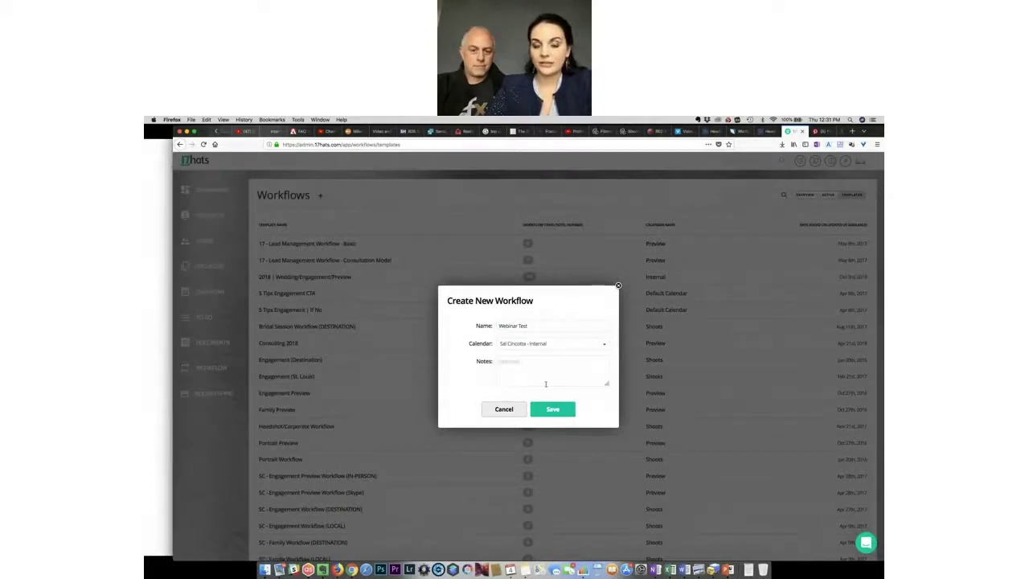
{"action": "left_click", "coordinate": [552, 410]}
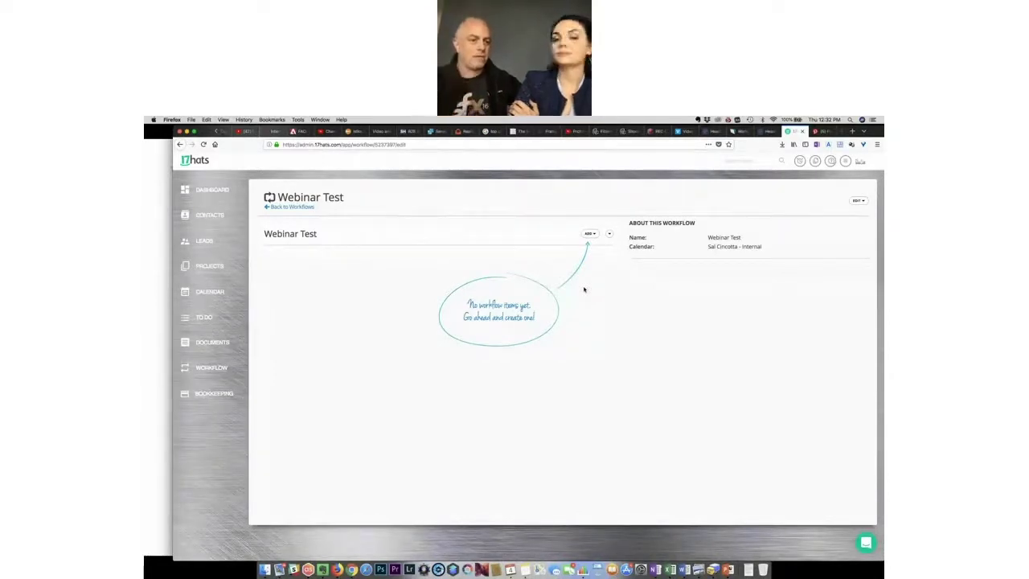
- Add an action step that sends an e-mail using the Webinar Test template
{"action": "left_click", "coordinate": [589, 233]}
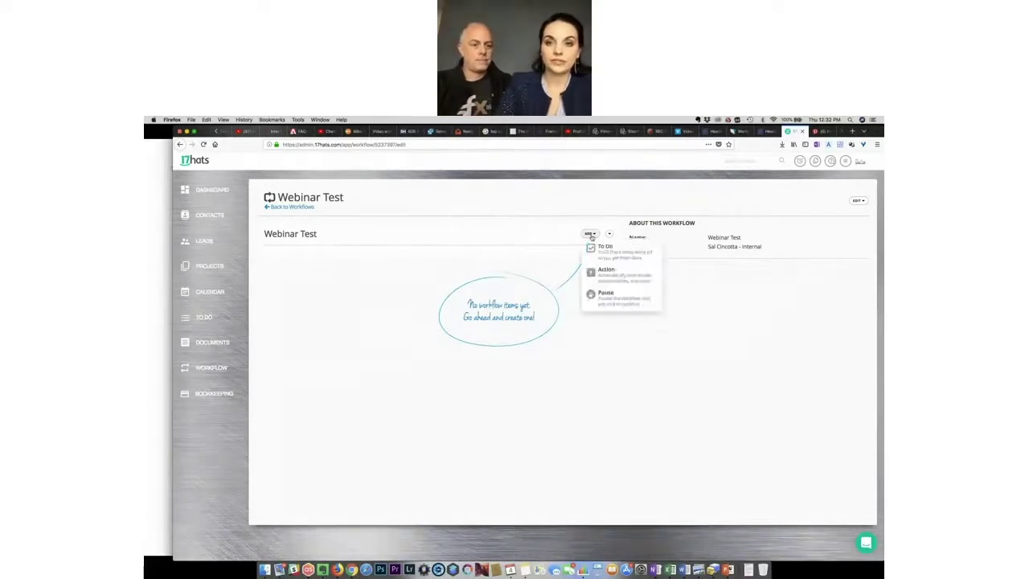
{"action": "left_click", "coordinate": [596, 275]}
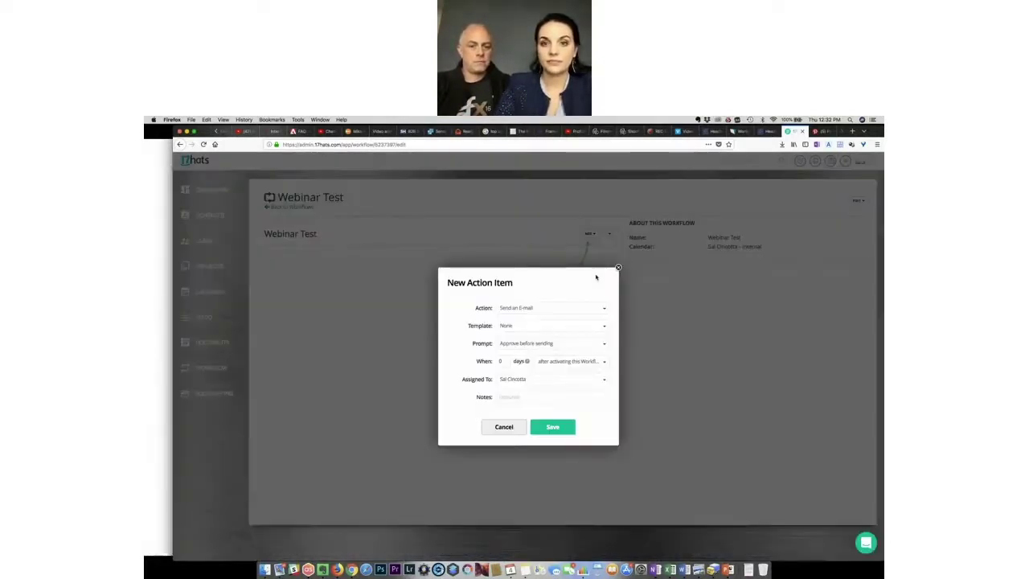
{"action": "left_click", "coordinate": [602, 307]}
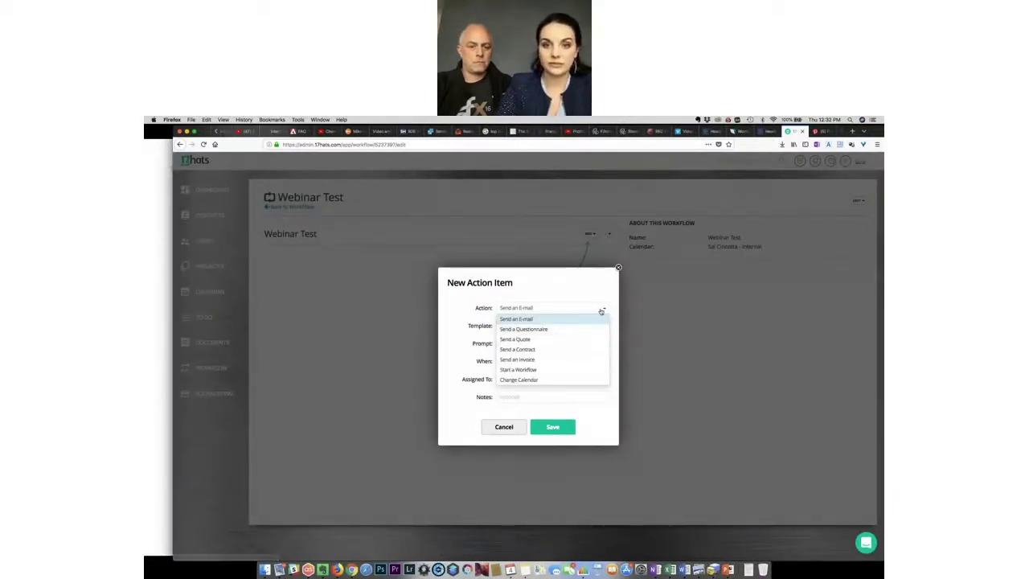
{"action": "left_click", "coordinate": [601, 311]}
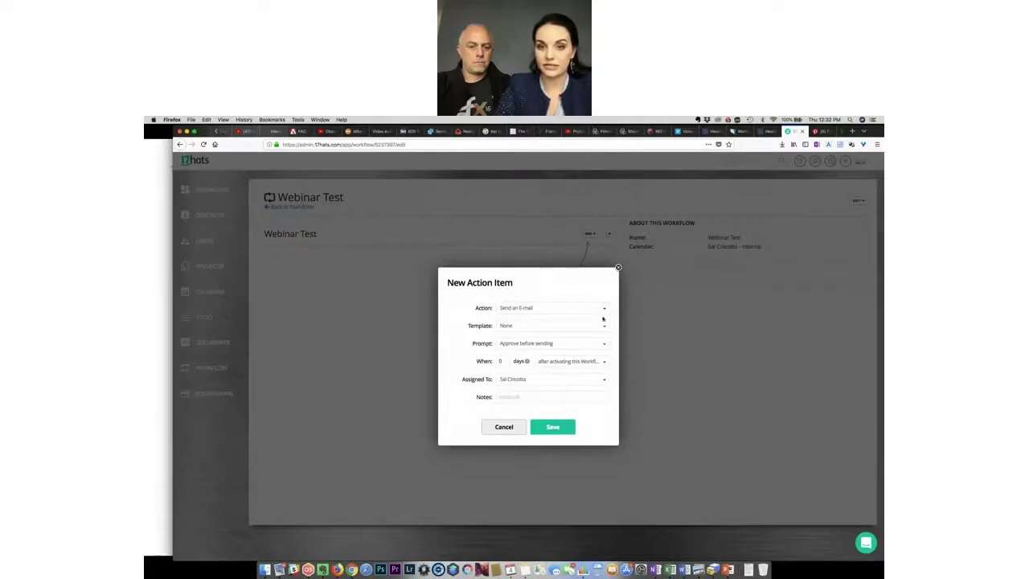
{"action": "left_click", "coordinate": [603, 328]}
{"action": "scroll", "coordinate": [552, 378], "scroll_direction": "down", "scroll_amount": 10}
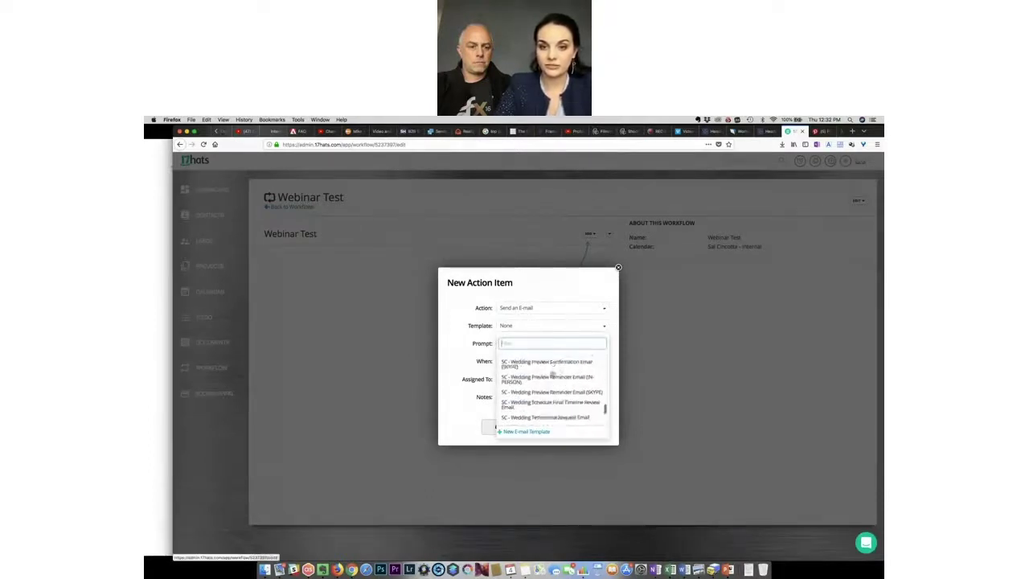
{"action": "left_click", "coordinate": [547, 399]}
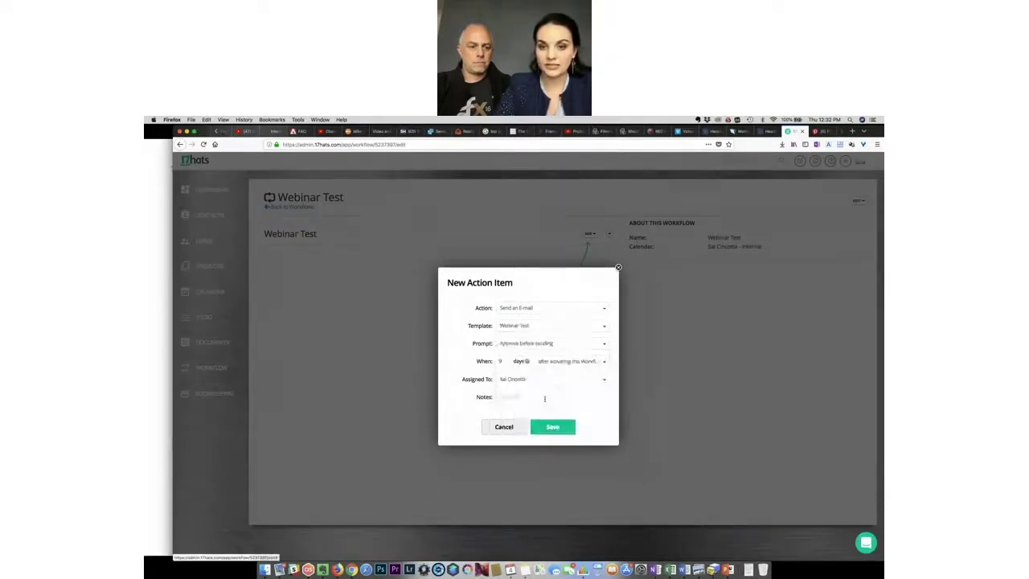
- Set it to send automatically upon workflow activation, assign it to the client, and save
{"action": "left_click", "coordinate": [576, 346]}
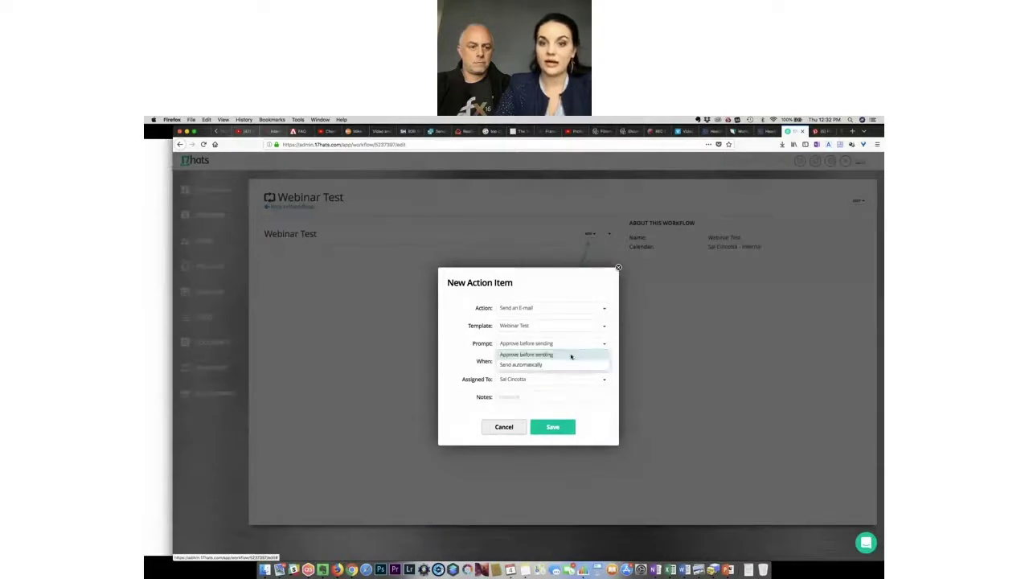
{"action": "left_click", "coordinate": [568, 362]}
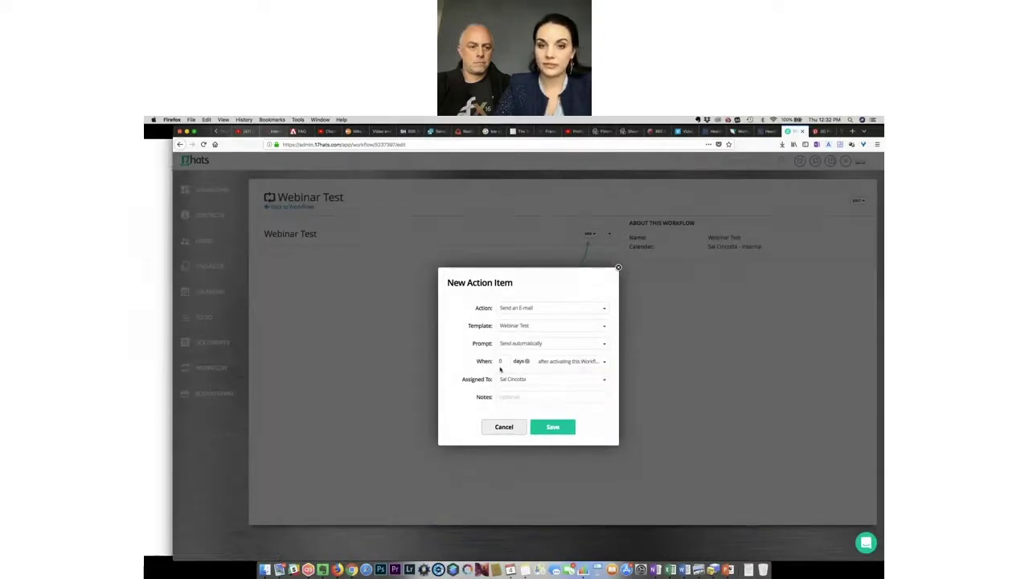
{"action": "left_click", "coordinate": [583, 363]}
{"action": "left_click", "coordinate": [583, 371]}
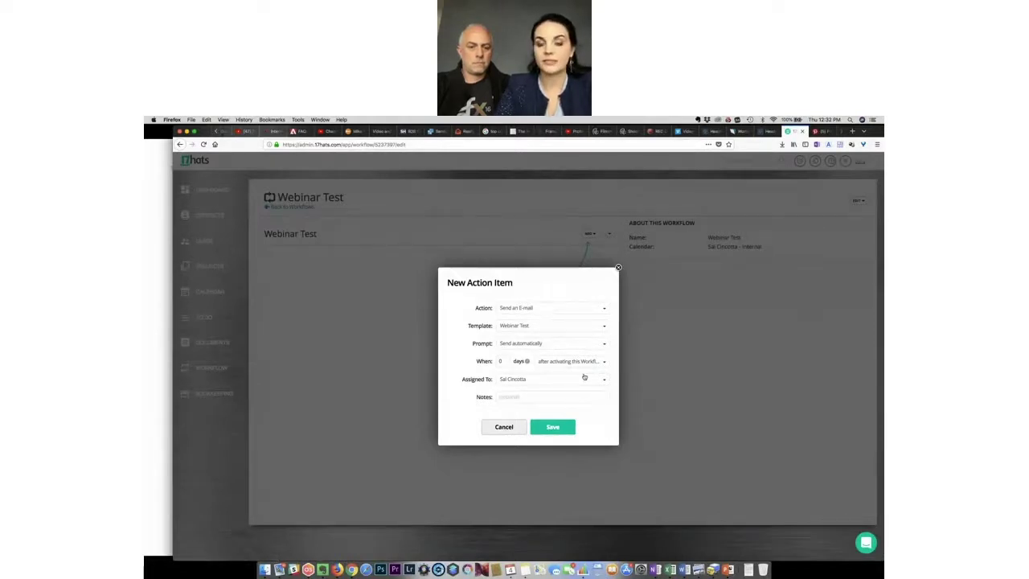
{"action": "left_click", "coordinate": [562, 379]}
{"action": "left_click", "coordinate": [551, 402]}
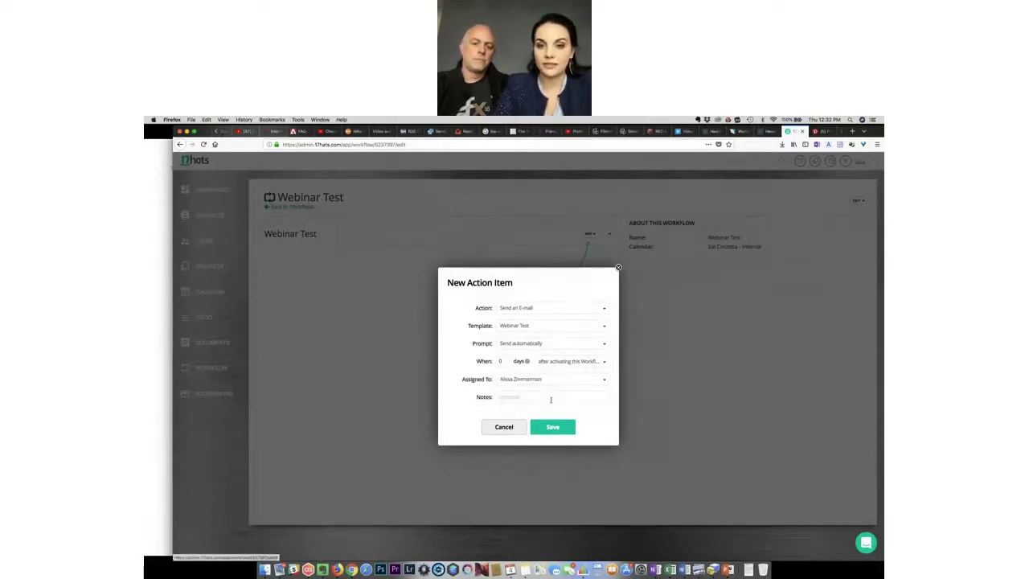
{"action": "left_click", "coordinate": [552, 426]}
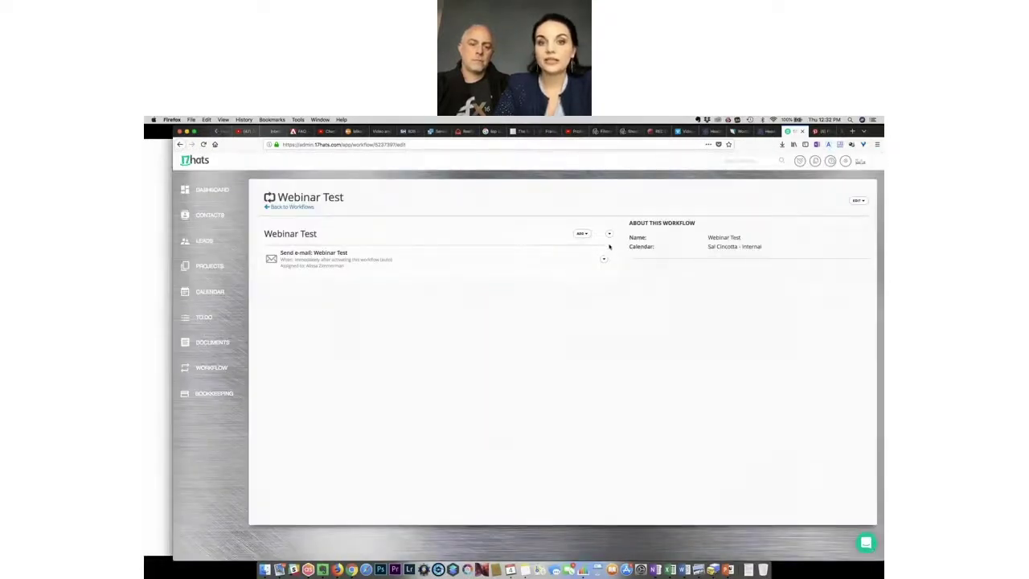
- Add the to-do 'Add Client to Spreadsheet', due after the previous item, assigned to the client, with Do Nothing follow-up
{"action": "left_click", "coordinate": [581, 233]}
{"action": "left_click", "coordinate": [591, 255]}
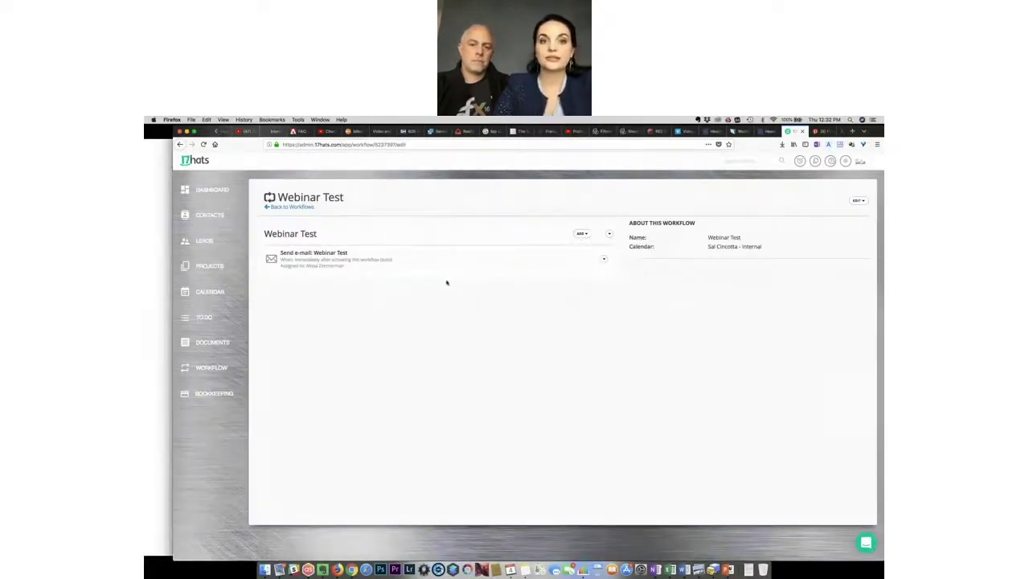
{"action": "type", "text": "Add C"}
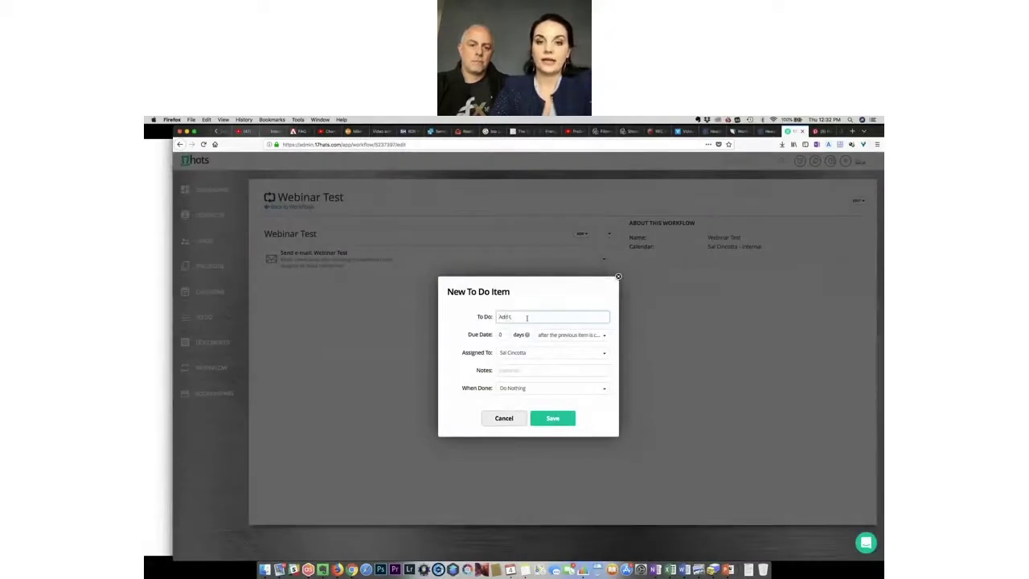
{"action": "type", "text": "lient to"}
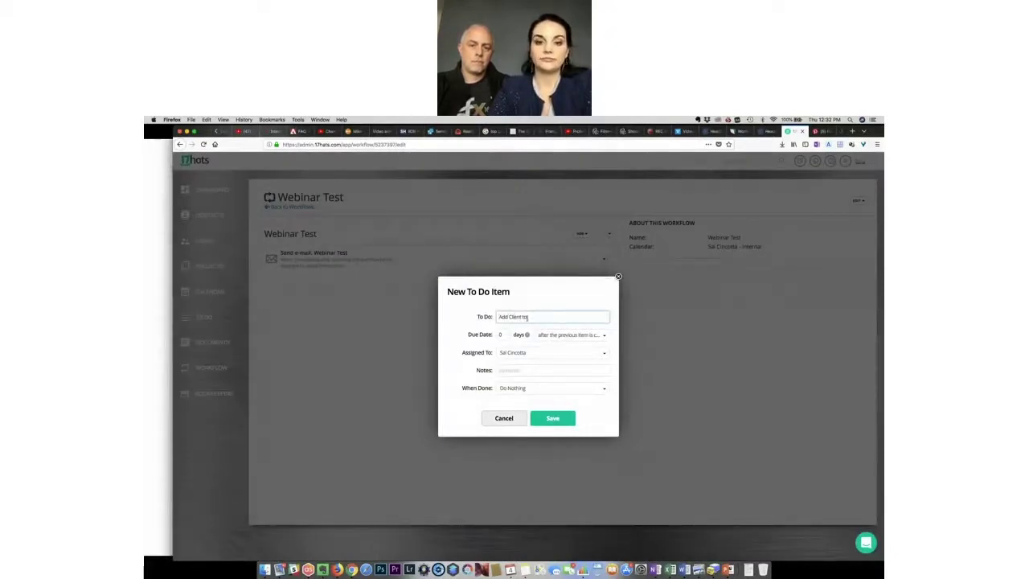
{"action": "type", "text": " Spreadsheet"}
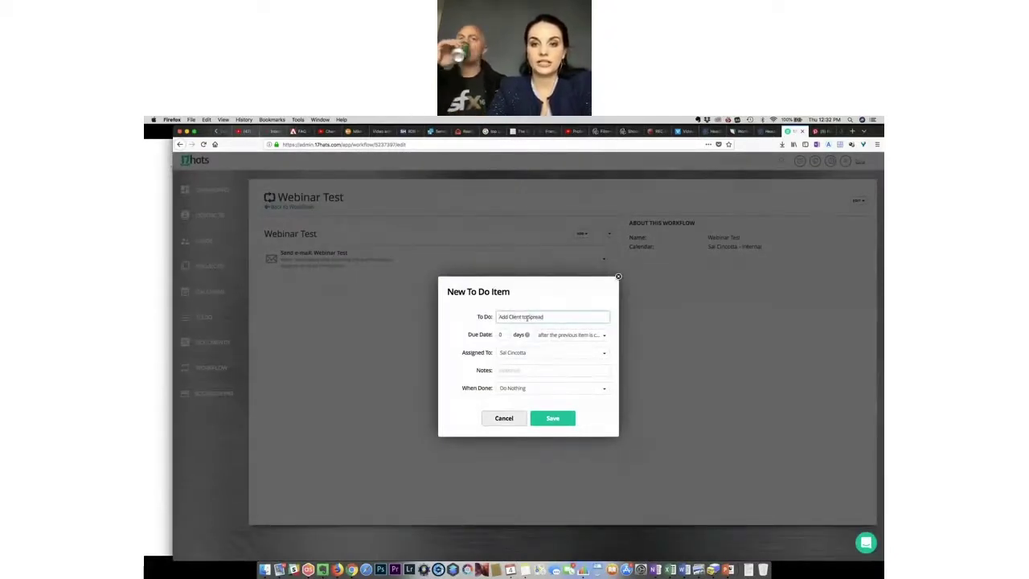
{"action": "left_click", "coordinate": [563, 338]}
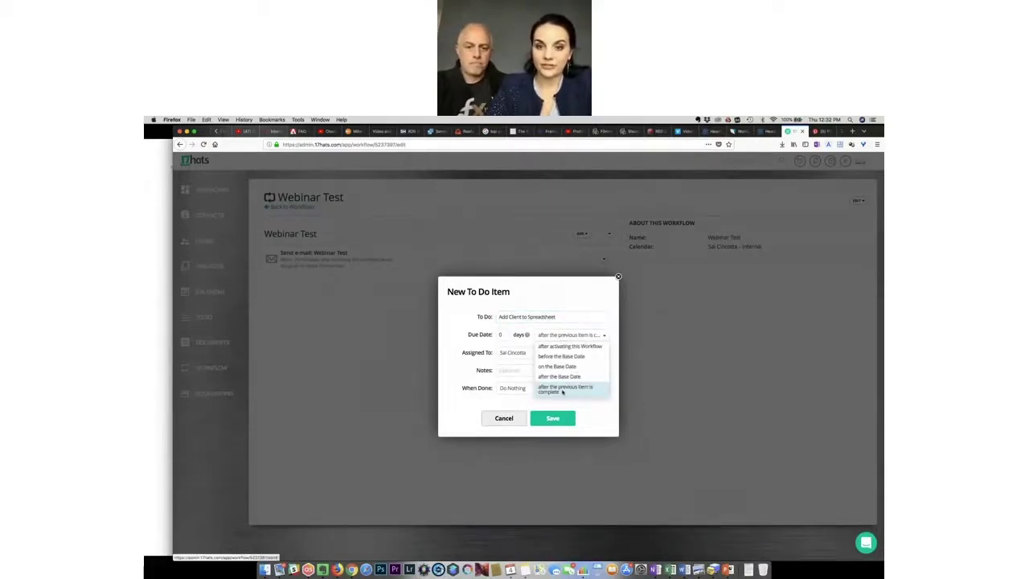
{"action": "left_click", "coordinate": [561, 391]}
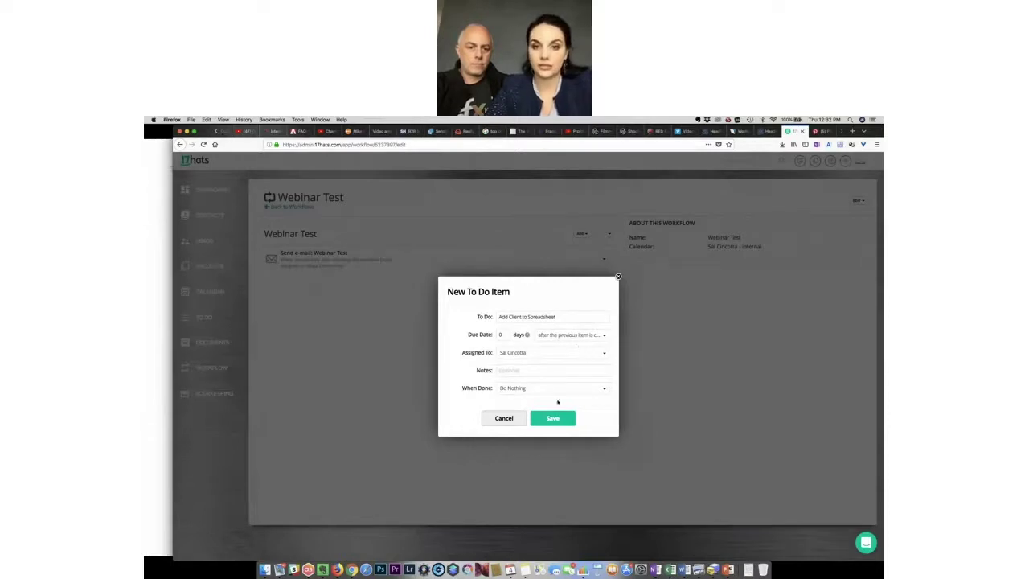
{"action": "left_click", "coordinate": [538, 353]}
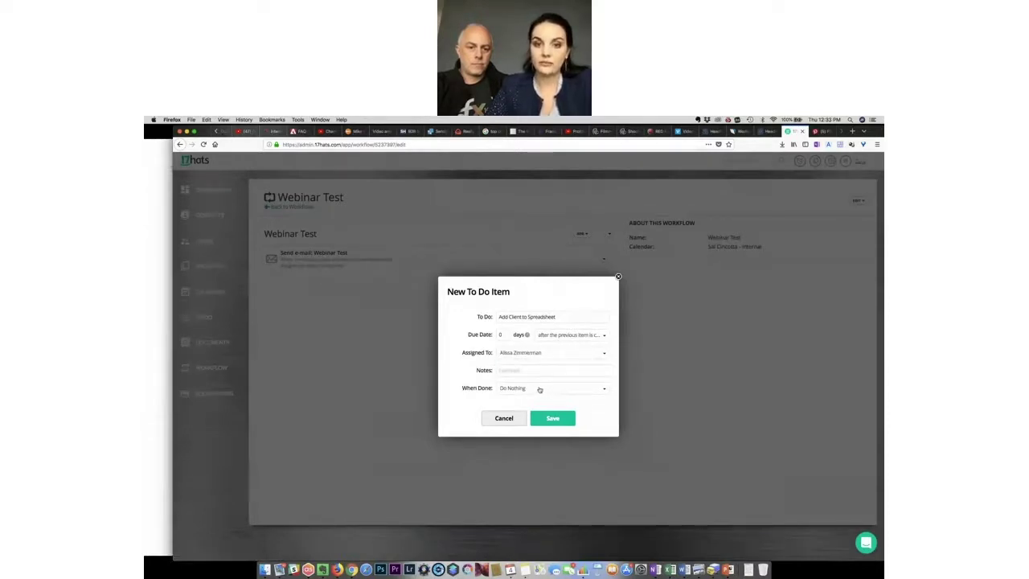
{"action": "left_click", "coordinate": [542, 389]}
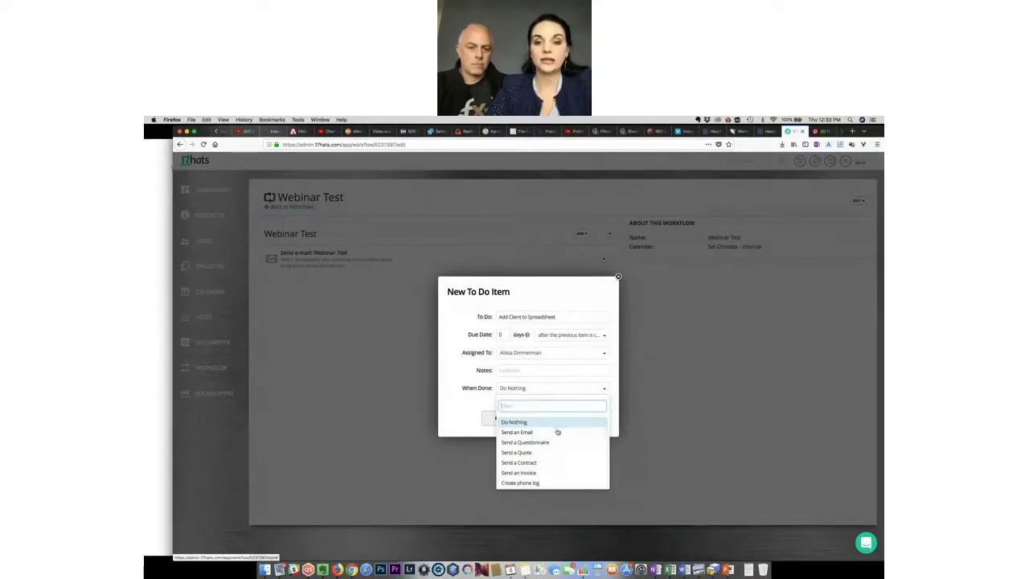
{"action": "scroll", "coordinate": [558, 446], "scroll_direction": "down", "scroll_amount": 2}
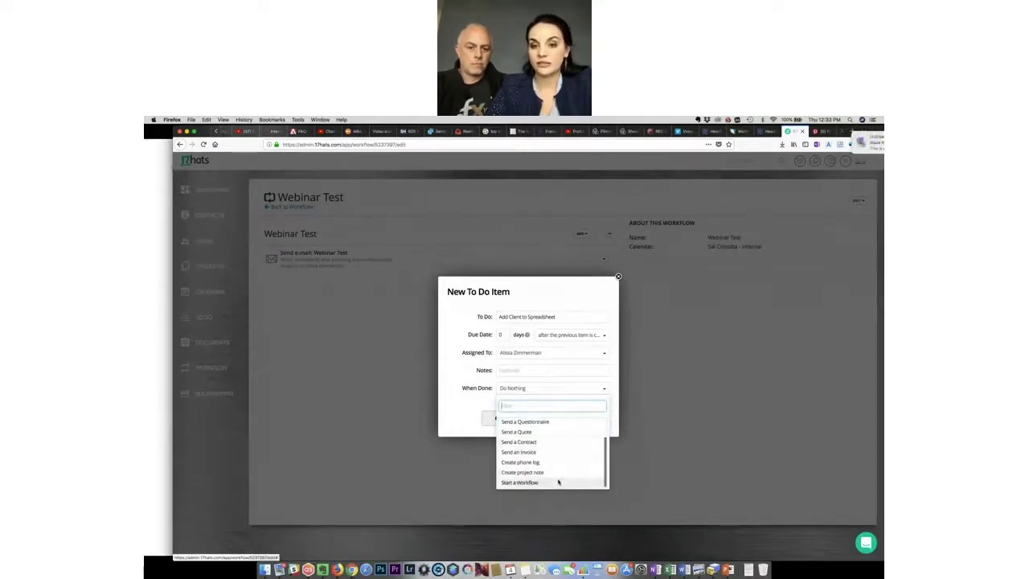
{"action": "scroll", "coordinate": [558, 449], "scroll_direction": "up", "scroll_amount": 2}
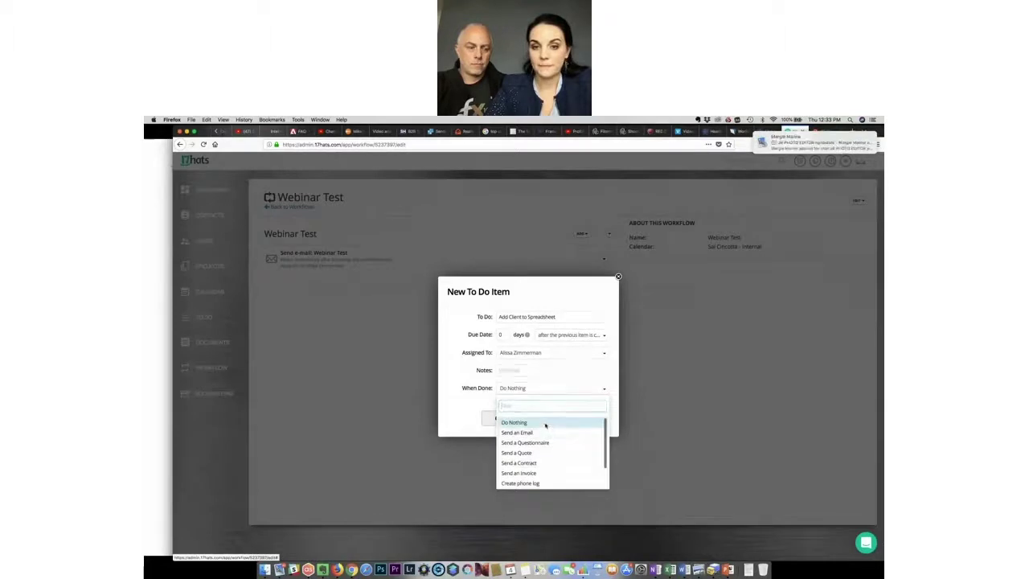
{"action": "left_click", "coordinate": [546, 424]}
{"action": "left_click", "coordinate": [553, 418]}
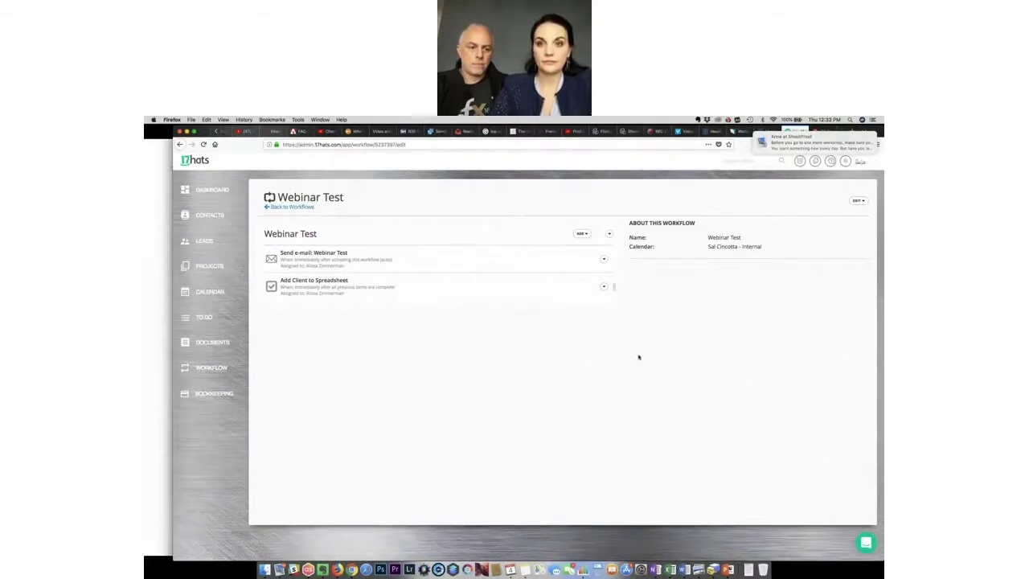
- Search the client's first name and open her contact page from the suggestions
{"action": "type", "text": "Alissa"}
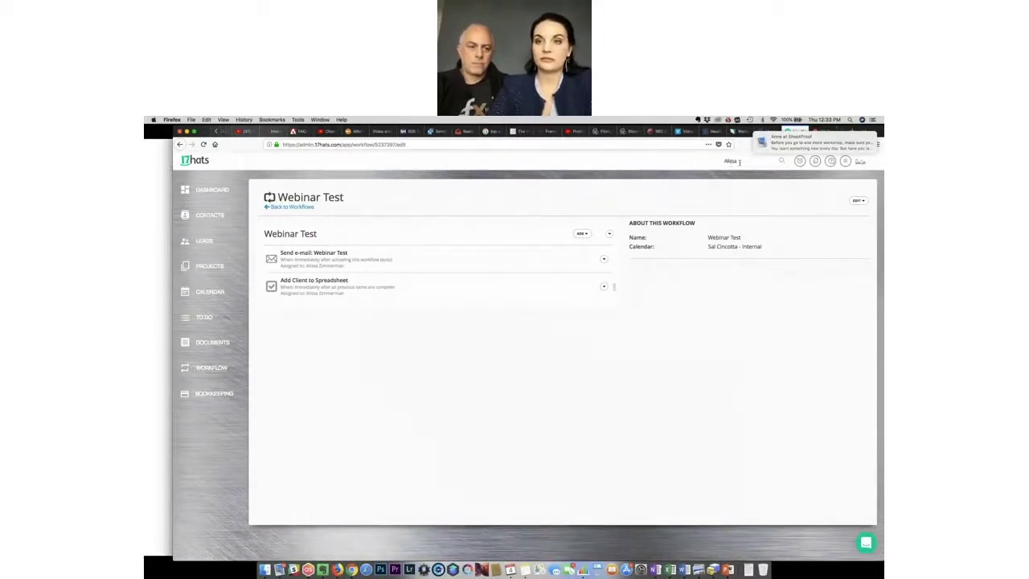
{"action": "left_click", "coordinate": [737, 177]}
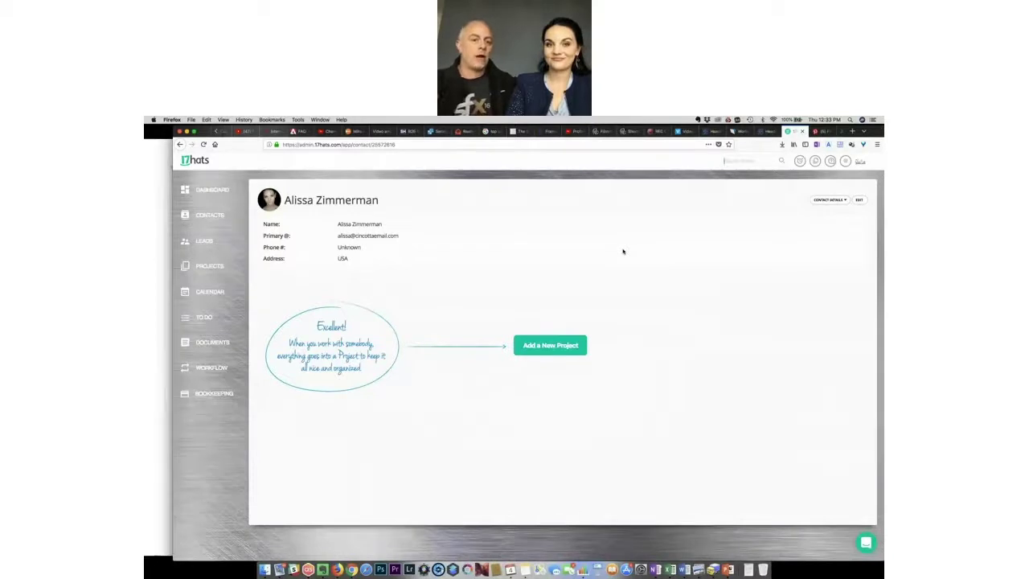
- Start a new project for the client and name it 'Family |' followed by her surname
{"action": "left_click", "coordinate": [555, 344]}
{"action": "left_click", "coordinate": [542, 316]}
{"action": "type", "text": "W"}
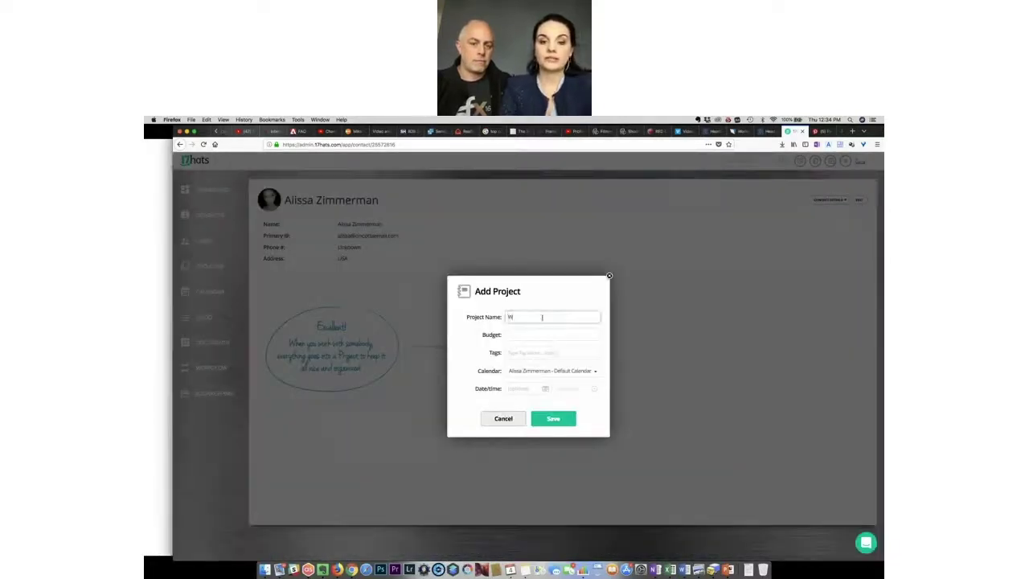
{"action": "type", "text": "ebinar Test"}
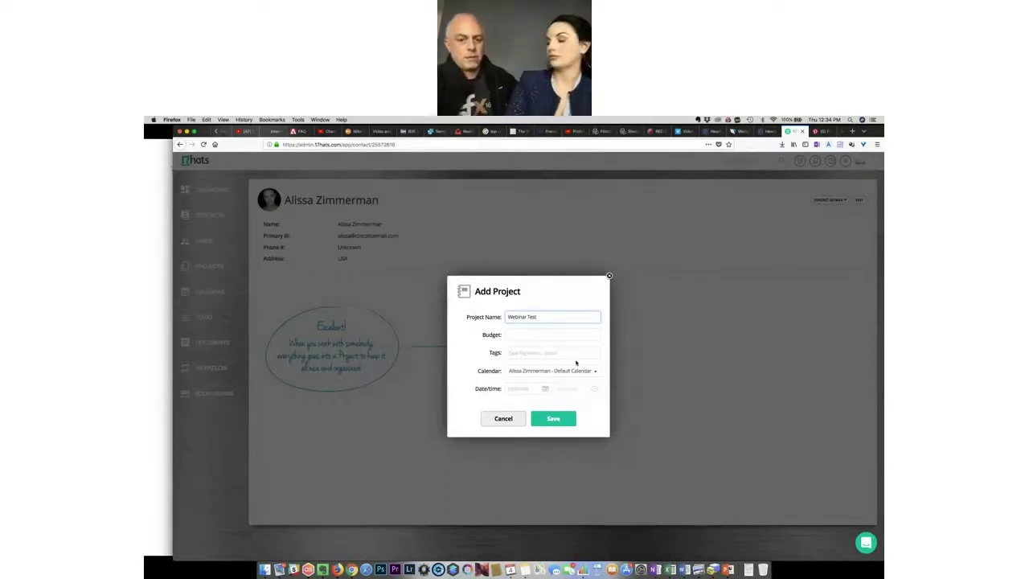
{"action": "left_click", "coordinate": [553, 370]}
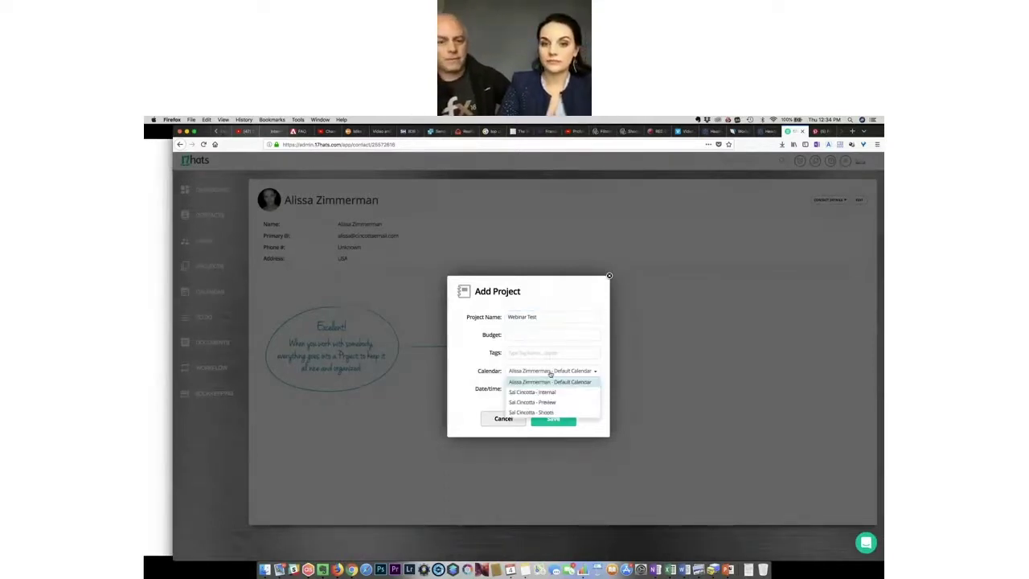
{"action": "left_click", "coordinate": [545, 351]}
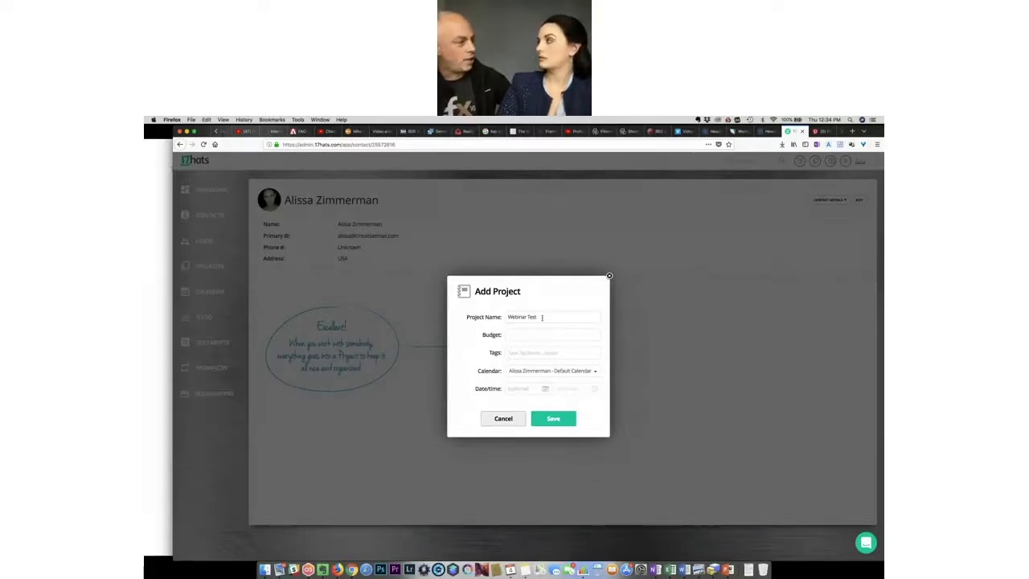
{"action": "left_click_drag", "start_coordinate": [542, 318], "coordinate": [497, 312]}
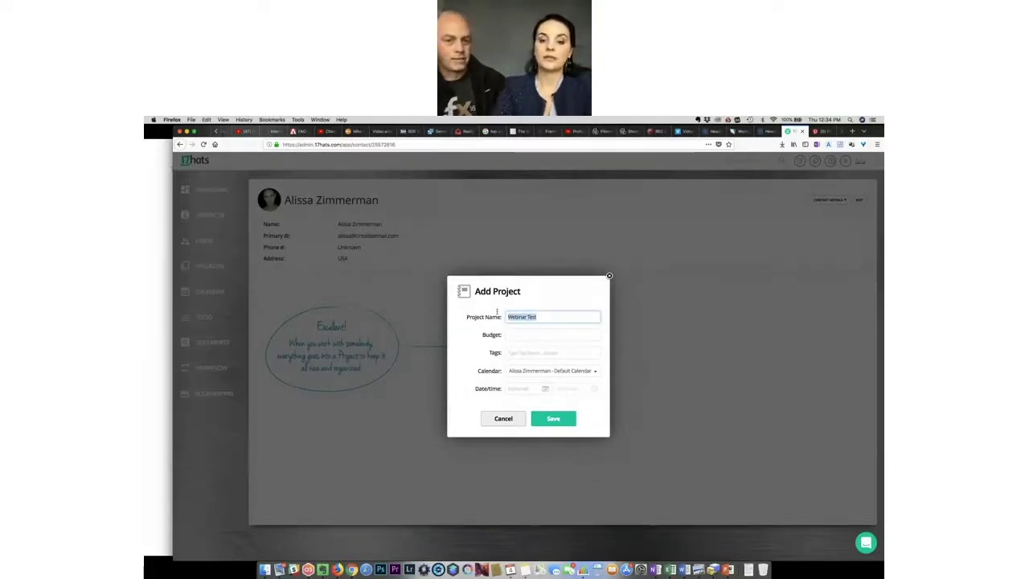
{"action": "type", "text": "Se"}
{"action": "key", "text": "BackSpace"}
{"action": "key", "text": "BackSpace"}
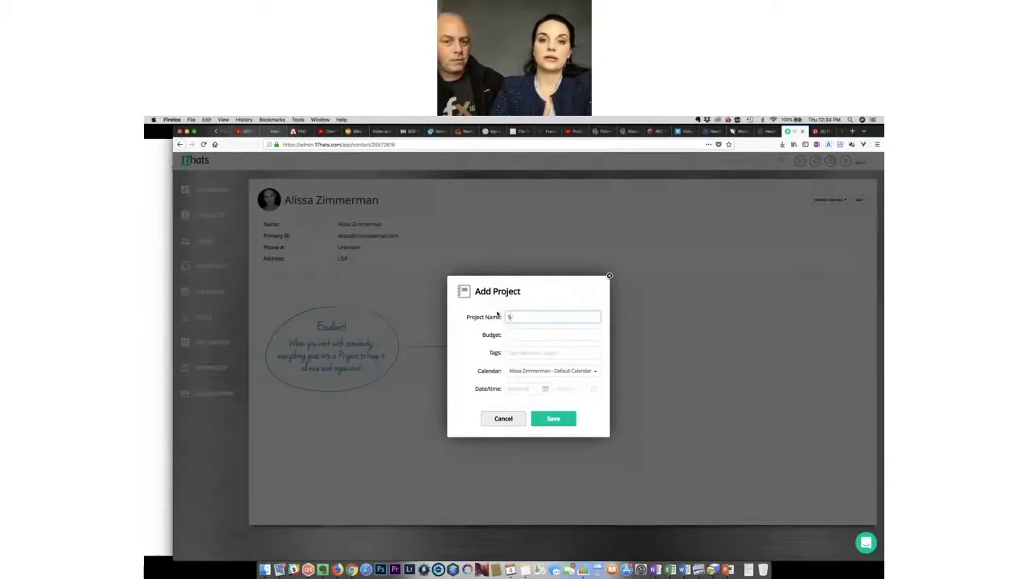
{"action": "type", "text": "Family"}
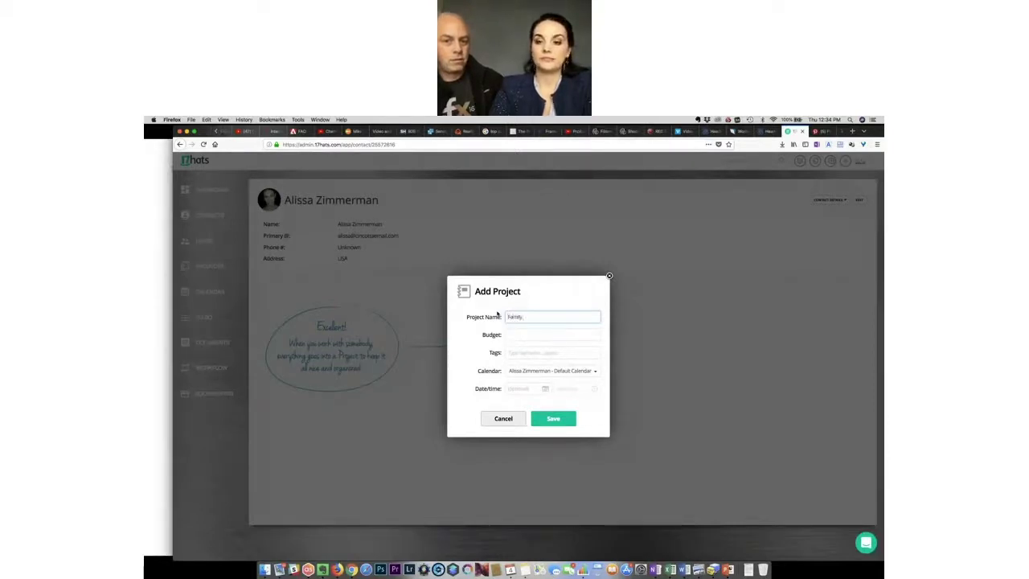
{"action": "type", "text": " | Zimmerman"}
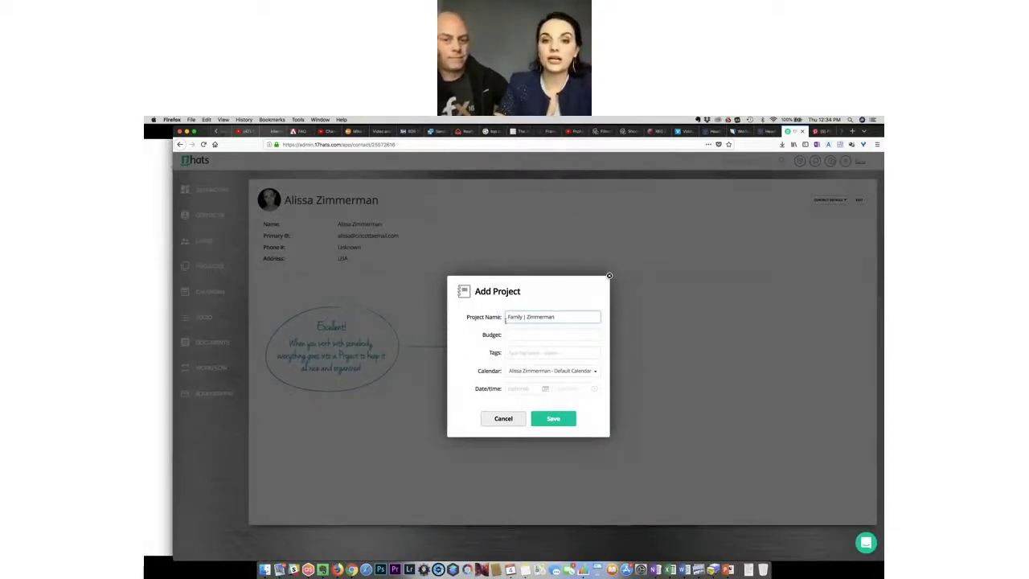
- Put it on the Shoots calendar for 10/19/2018 at 11:00am in St Louis, and save
{"action": "left_click", "coordinate": [574, 374]}
{"action": "left_click", "coordinate": [554, 416]}
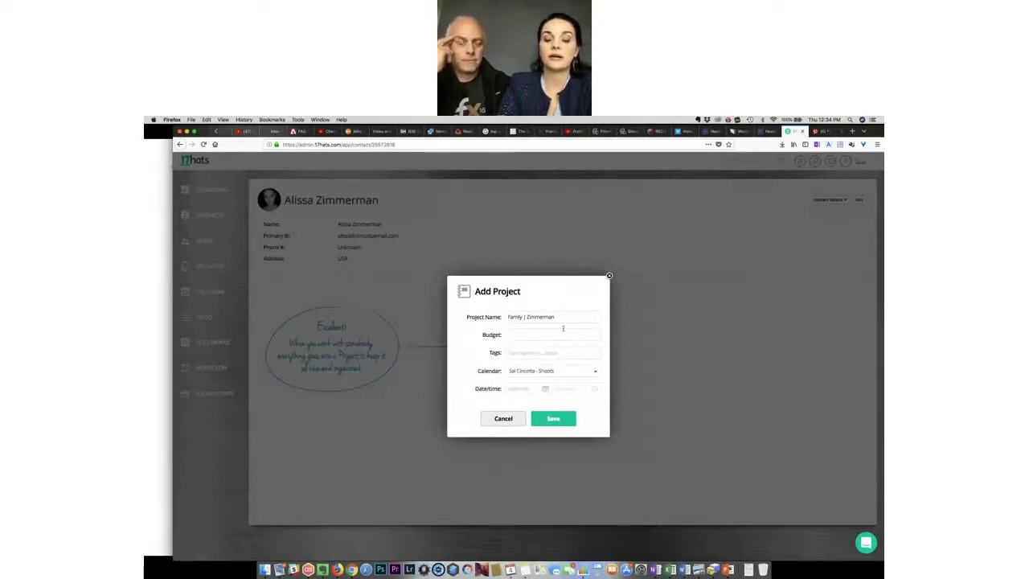
{"action": "key", "text": "Tab"}
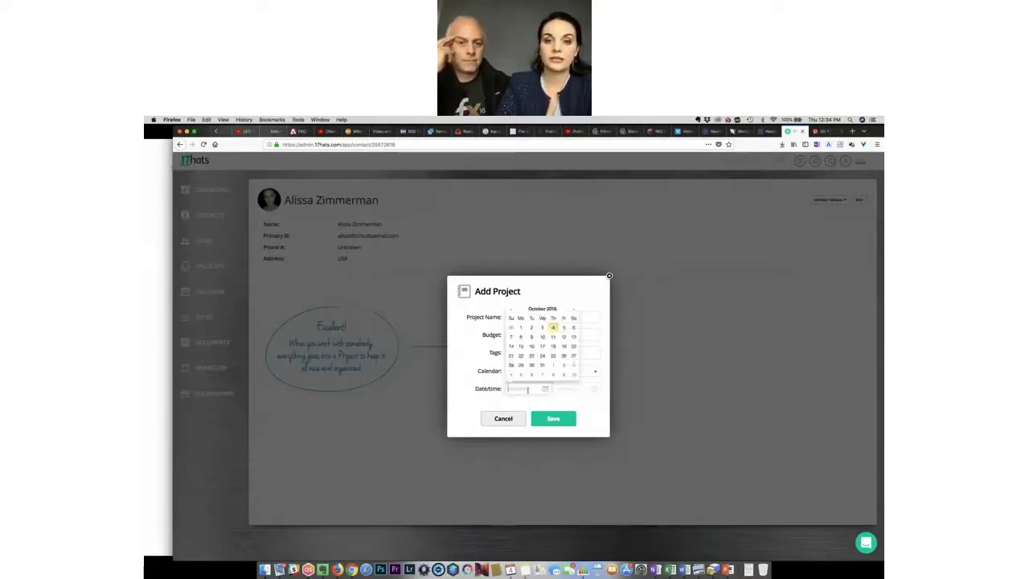
{"action": "left_click", "coordinate": [563, 348]}
{"action": "left_click", "coordinate": [575, 388]}
{"action": "scroll", "coordinate": [578, 426], "scroll_direction": "down", "scroll_amount": 3}
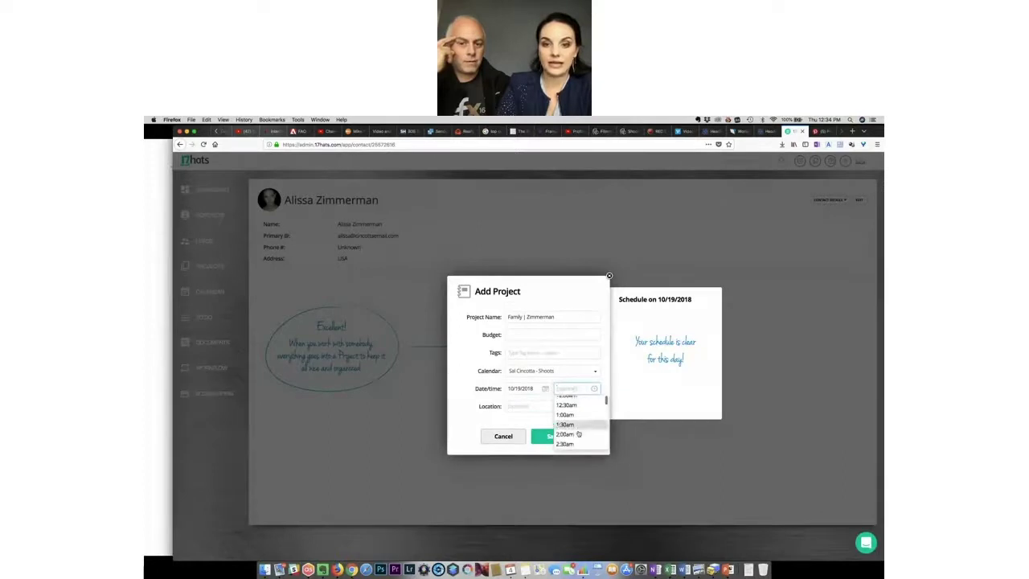
{"action": "left_click", "coordinate": [578, 422]}
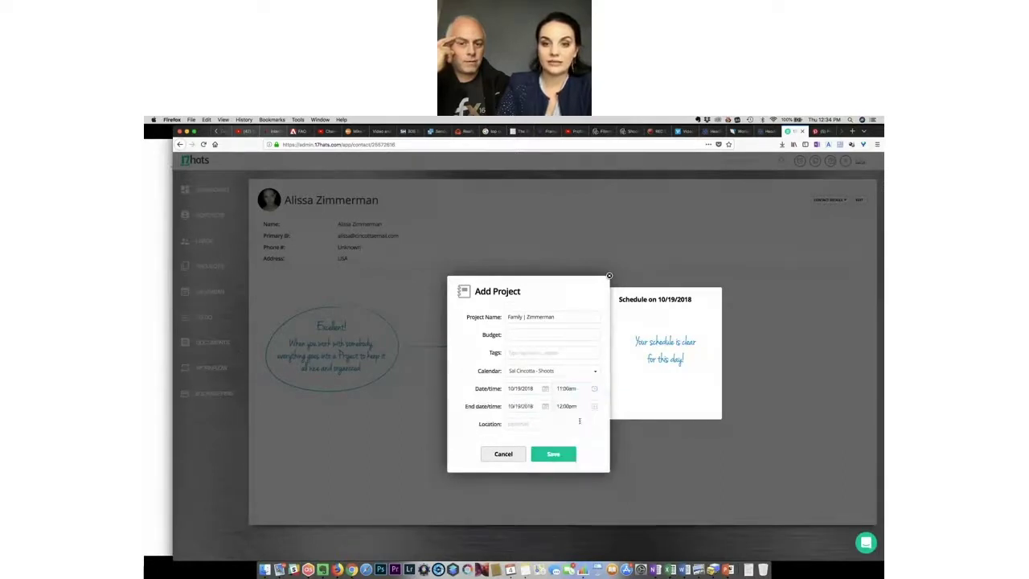
{"action": "left_click", "coordinate": [544, 425]}
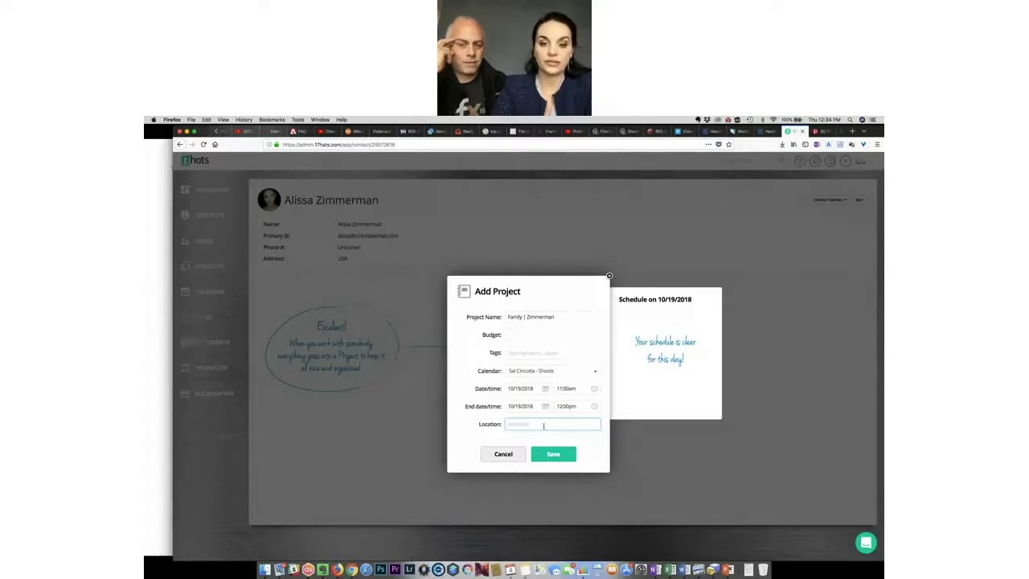
{"action": "type", "text": "St Louis"}
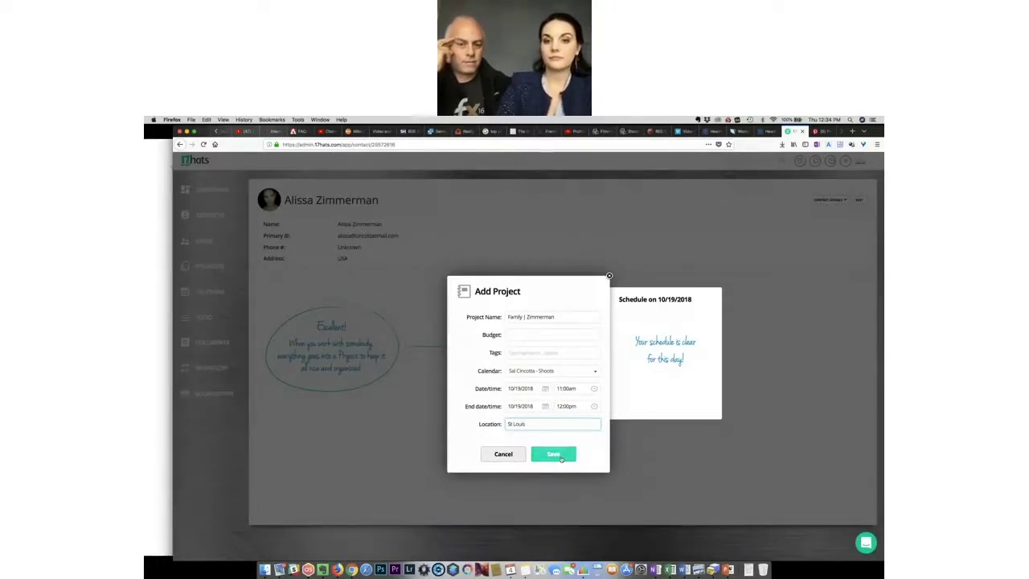
{"action": "left_click", "coordinate": [561, 457]}
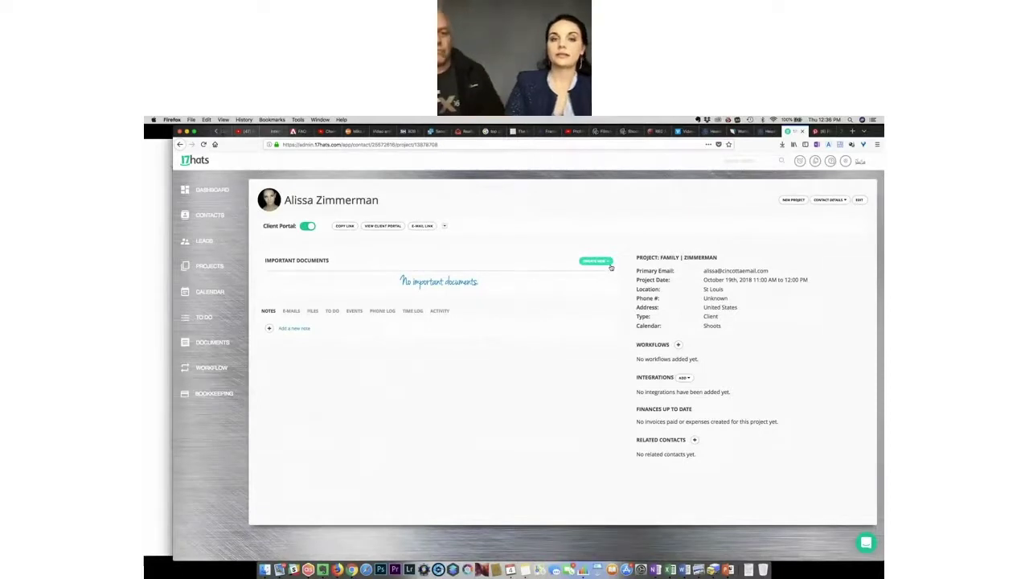
- Add the Webinar Test workflow to the project with base date 10/19/2018 and activate it
{"action": "left_click", "coordinate": [611, 266]}
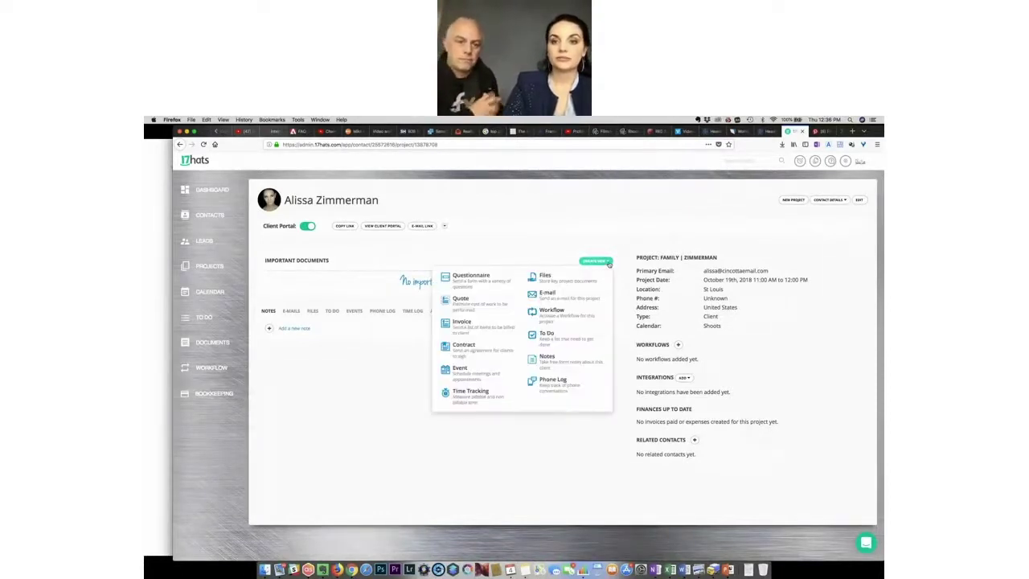
{"action": "left_click", "coordinate": [568, 315]}
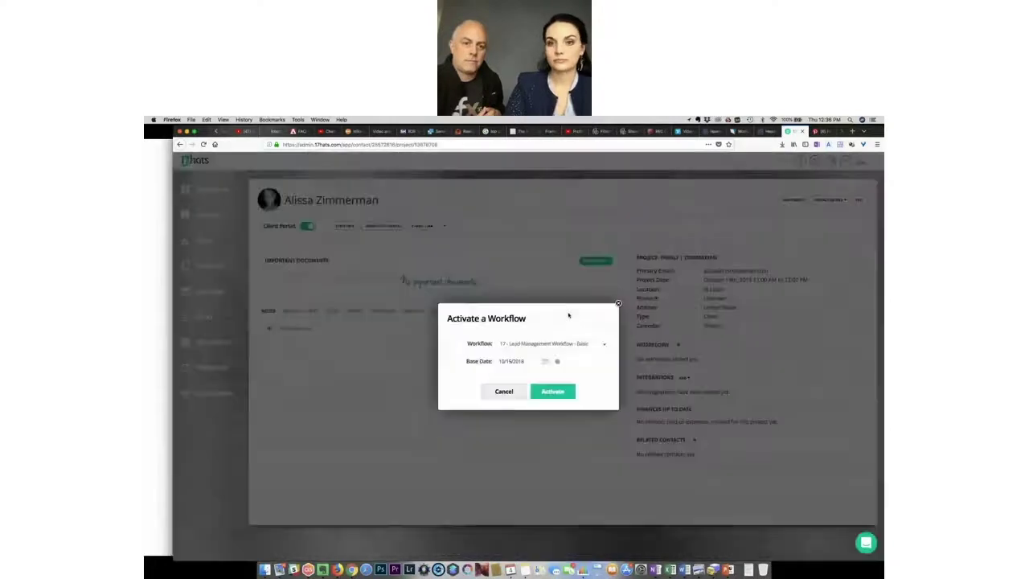
{"action": "left_click", "coordinate": [592, 344]}
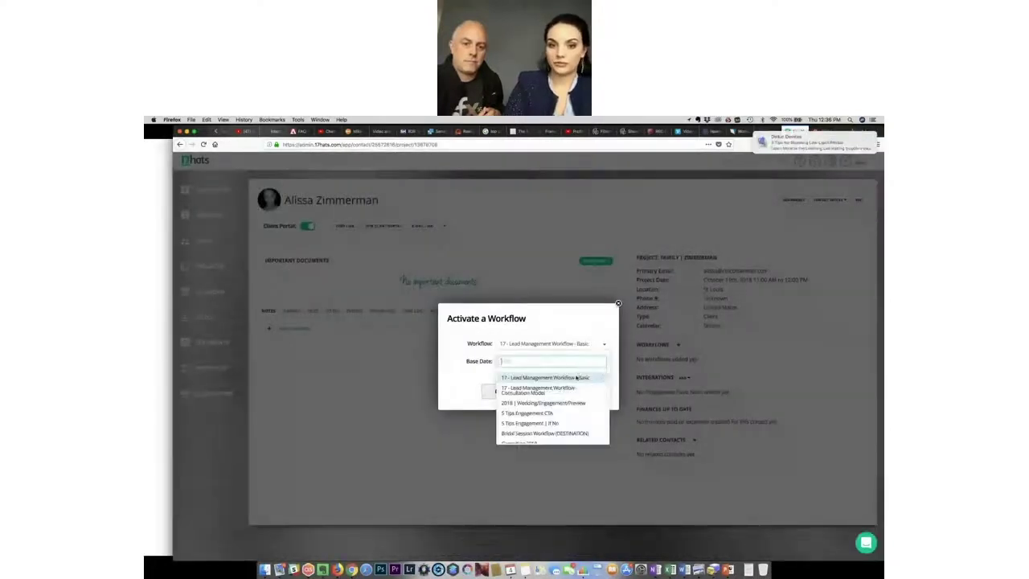
{"action": "scroll", "coordinate": [565, 399], "scroll_direction": "down", "scroll_amount": 10}
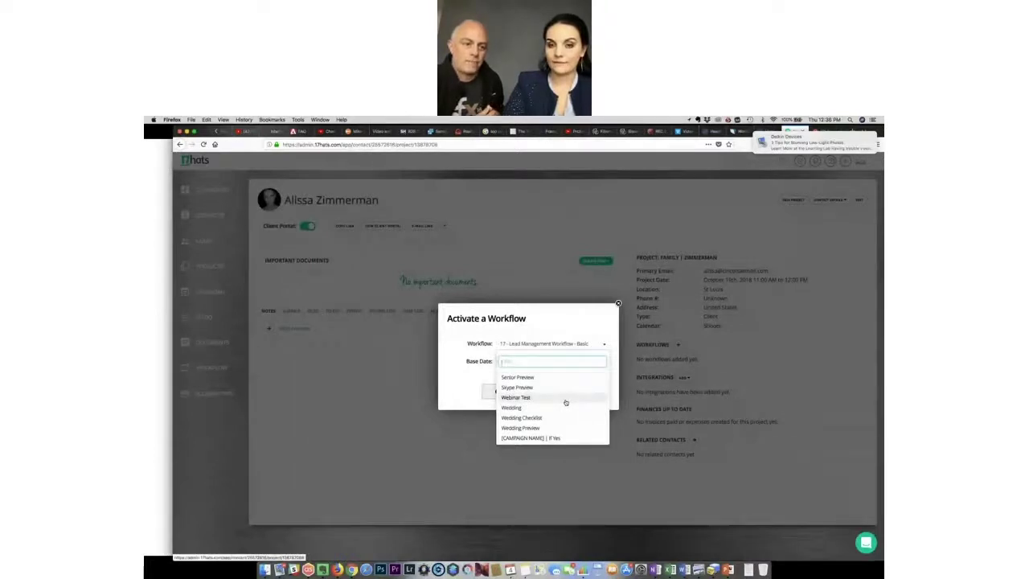
{"action": "left_click", "coordinate": [565, 399]}
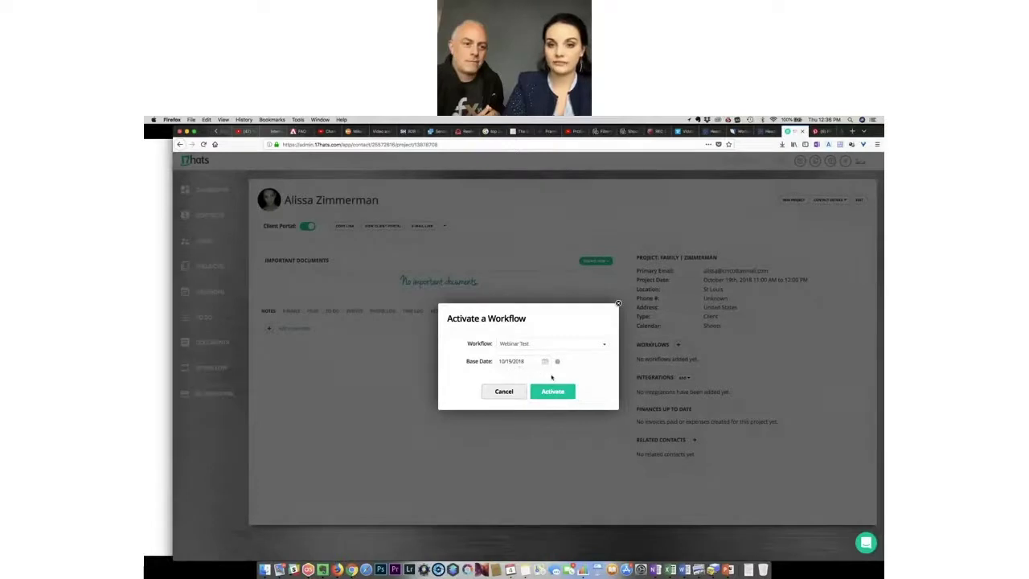
{"action": "left_click", "coordinate": [555, 392]}
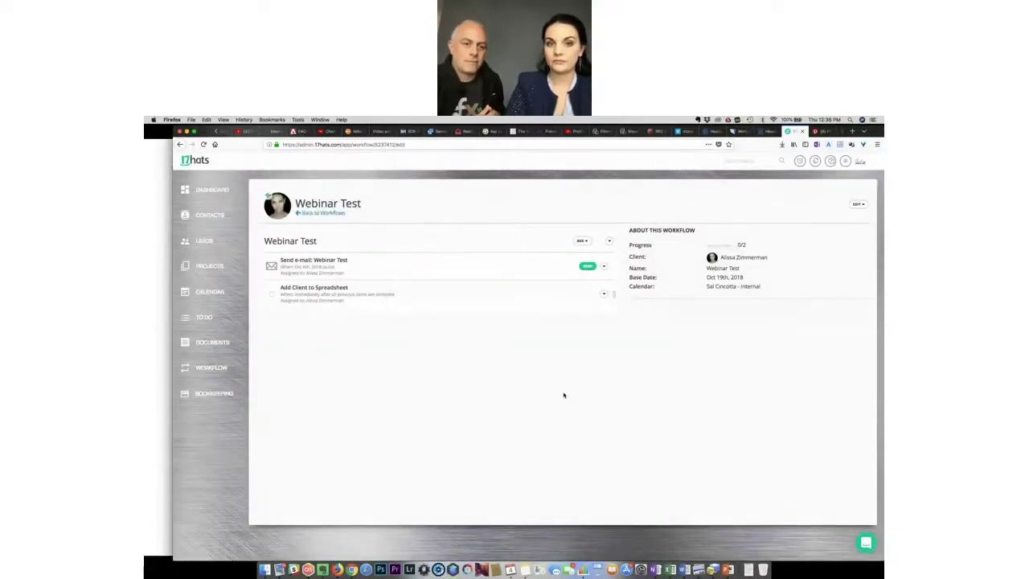
- Send the workflow's 'Welcome to the webinar!' e-mail to the client now, then switch to PowerPoint
{"action": "left_click", "coordinate": [587, 267]}
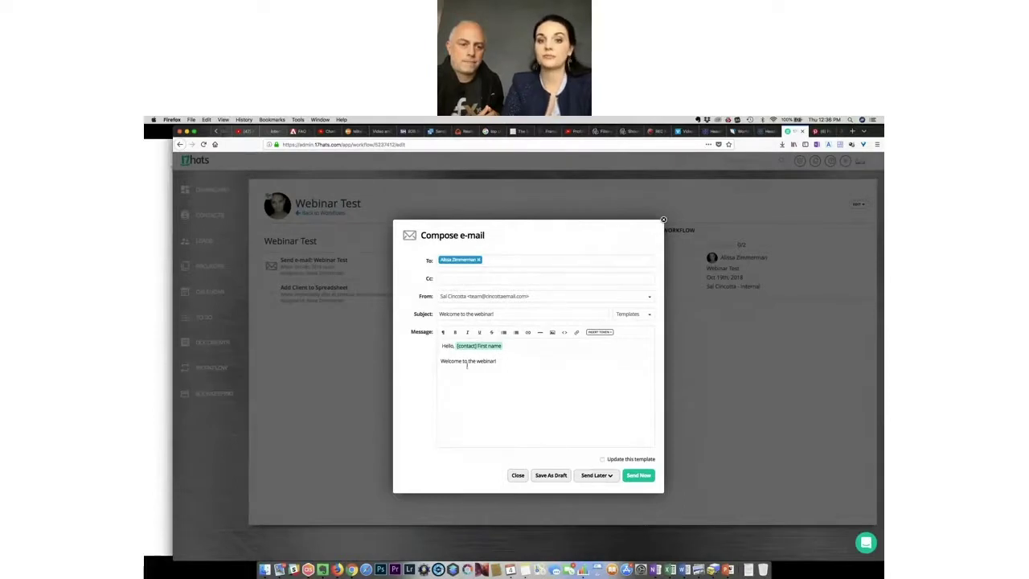
{"action": "left_click", "coordinate": [636, 478]}
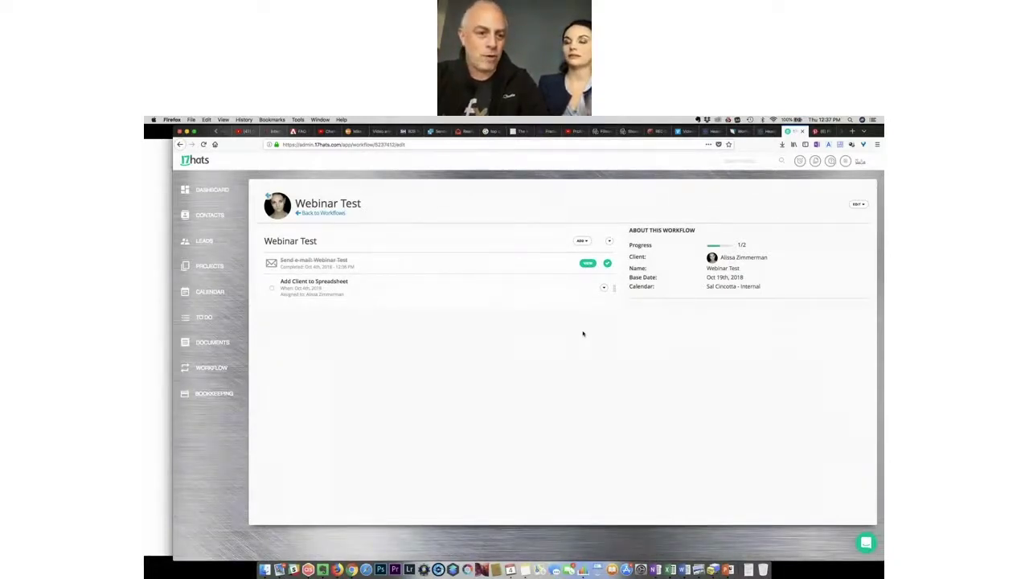
{"action": "key", "text": "super+Tab"}
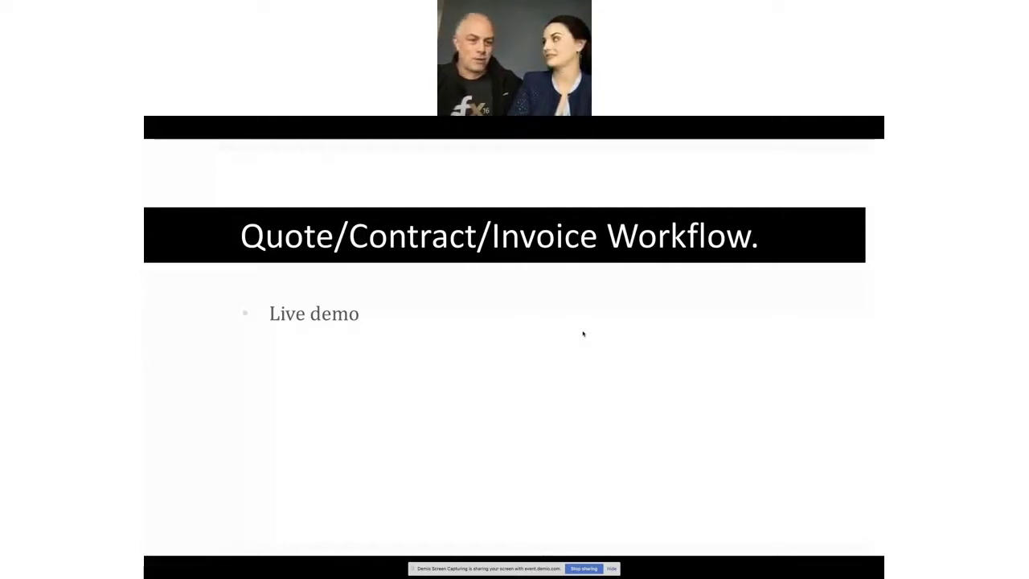
- Back in the browser, delete the client's Family project via Edit > Delete Project
{"action": "key", "text": "super+Tab"}
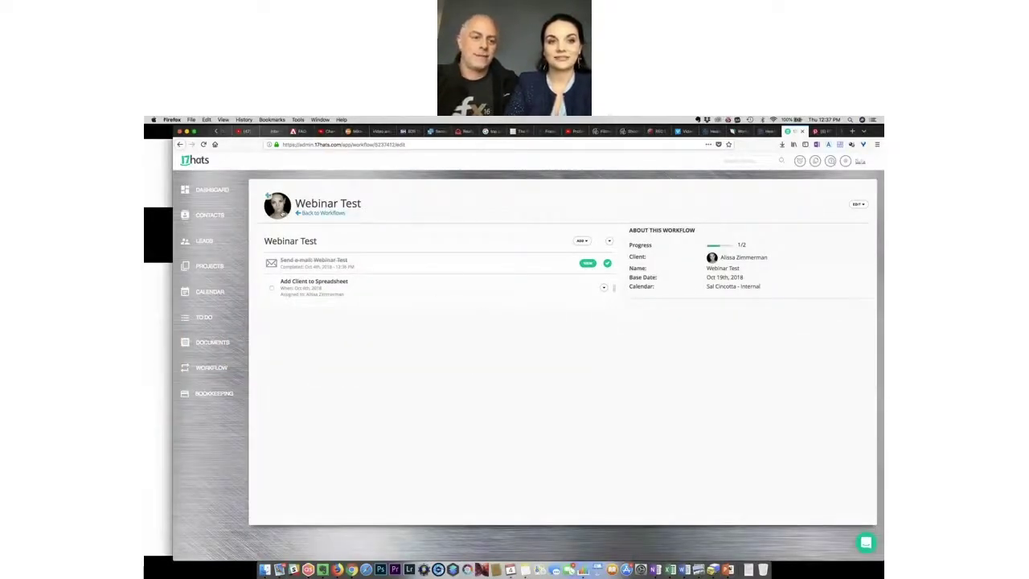
{"action": "left_click", "coordinate": [267, 195]}
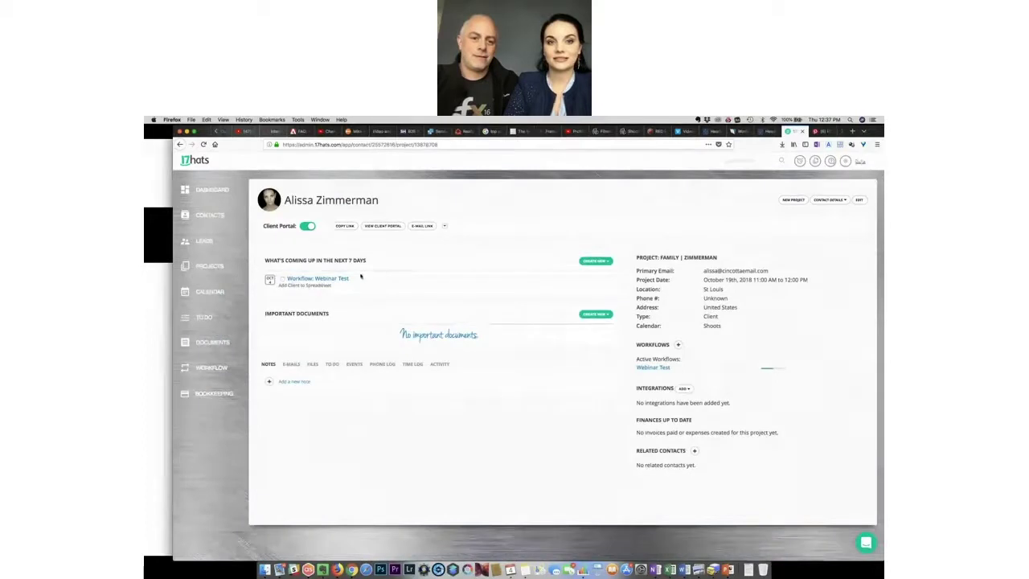
{"action": "left_click", "coordinate": [860, 201]}
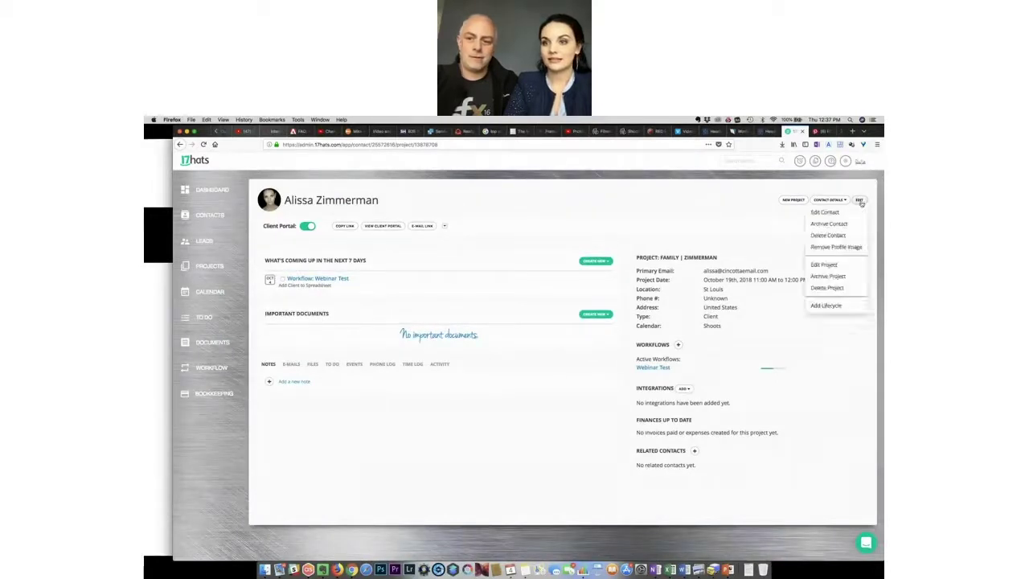
{"action": "left_click", "coordinate": [835, 287]}
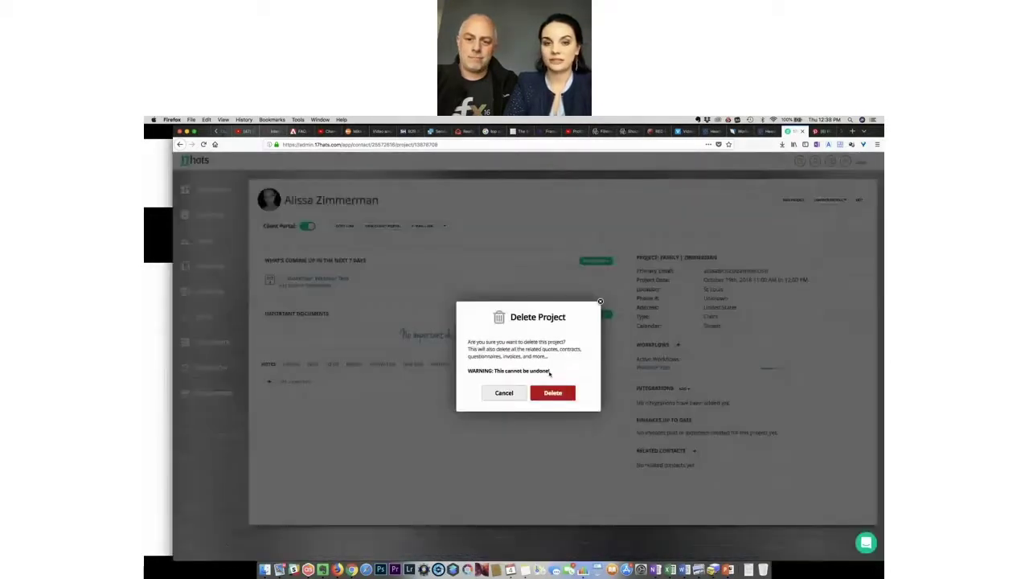
{"action": "left_click", "coordinate": [552, 392]}
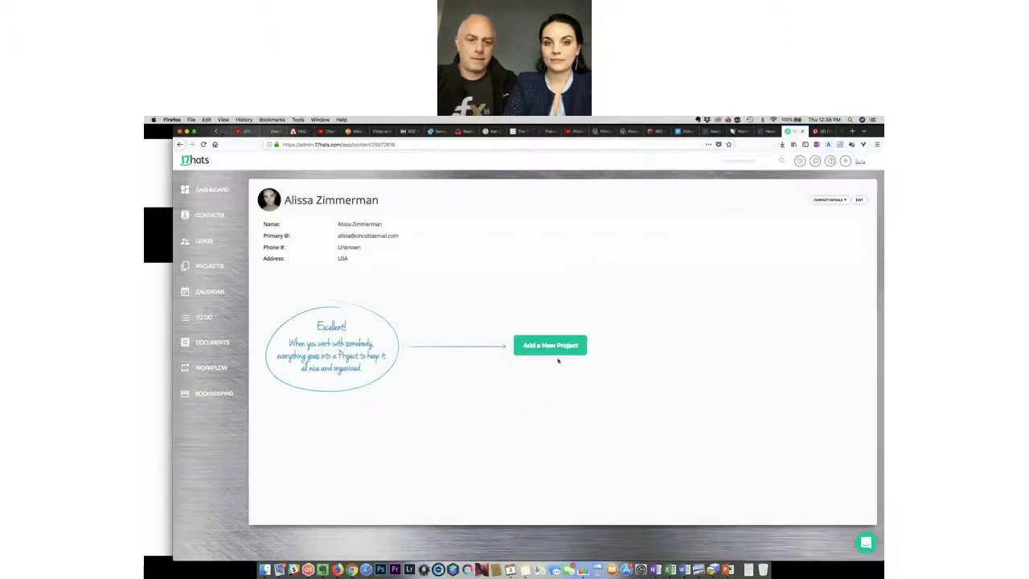
- Start a new project titled 'Wedding |' plus the client's surname on the Shoots calendar
{"action": "left_click", "coordinate": [555, 347]}
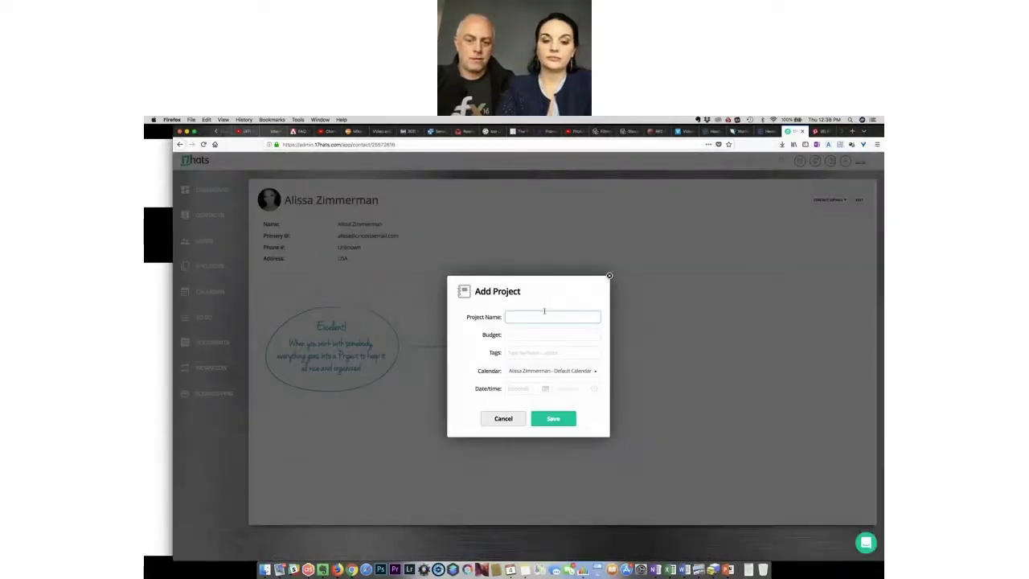
{"action": "type", "text": "Sen"}
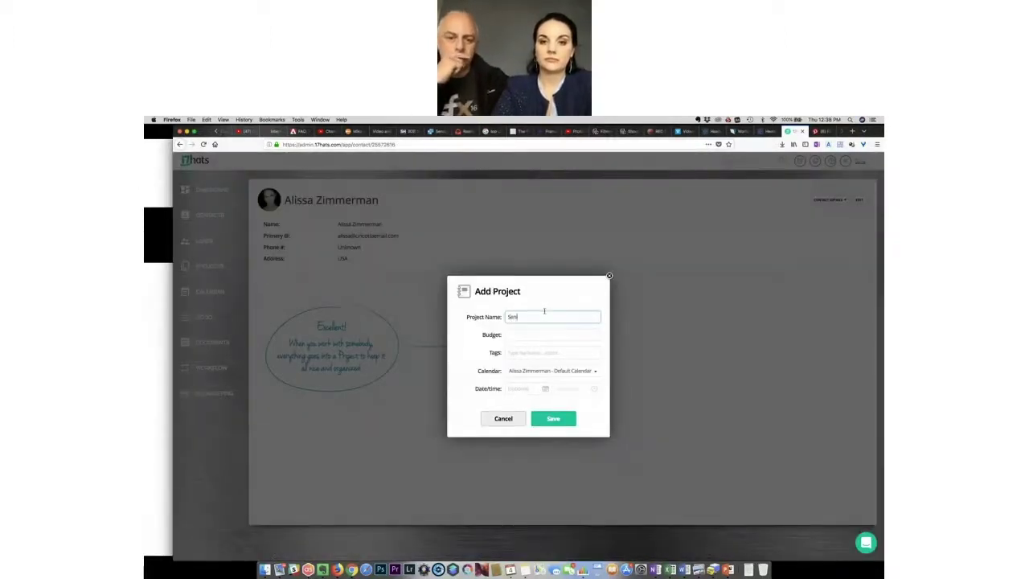
{"action": "key", "text": "BackSpace"}
{"action": "key", "text": "BackSpace"}
{"action": "key", "text": "BackSpace"}
{"action": "type", "text": "Wedding"}
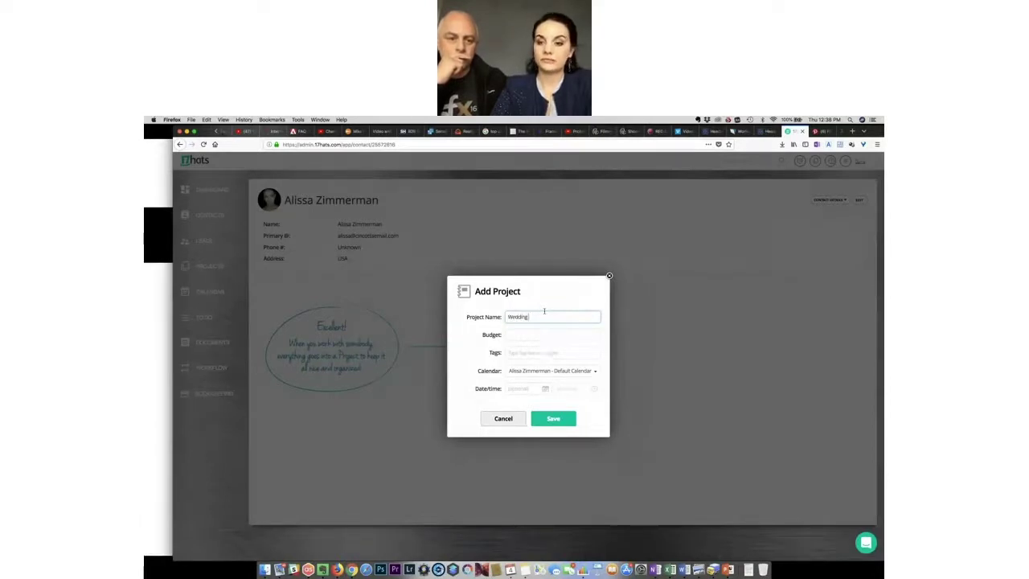
{"action": "type", "text": " | Cincotta"}
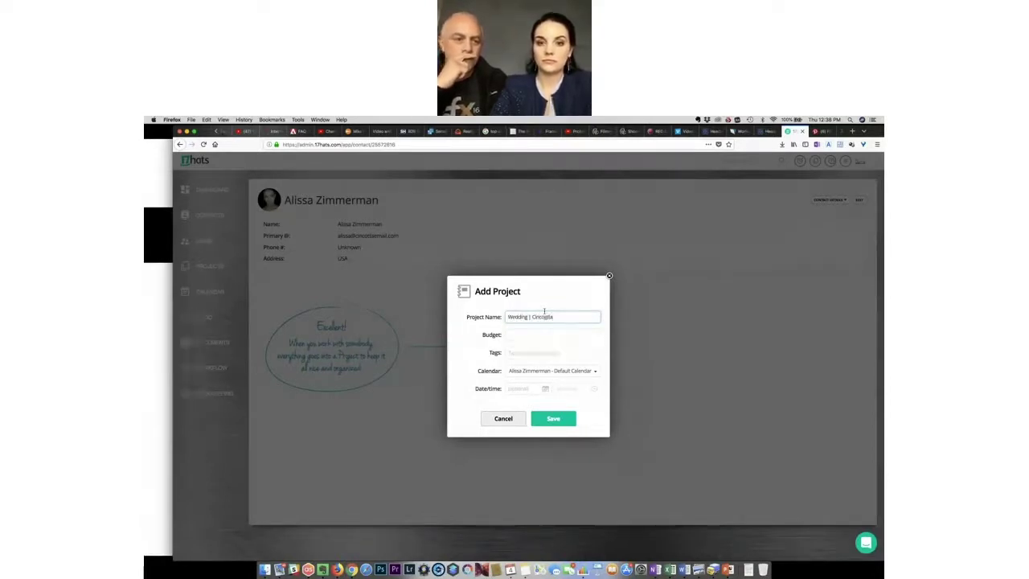
{"action": "left_click", "coordinate": [550, 371]}
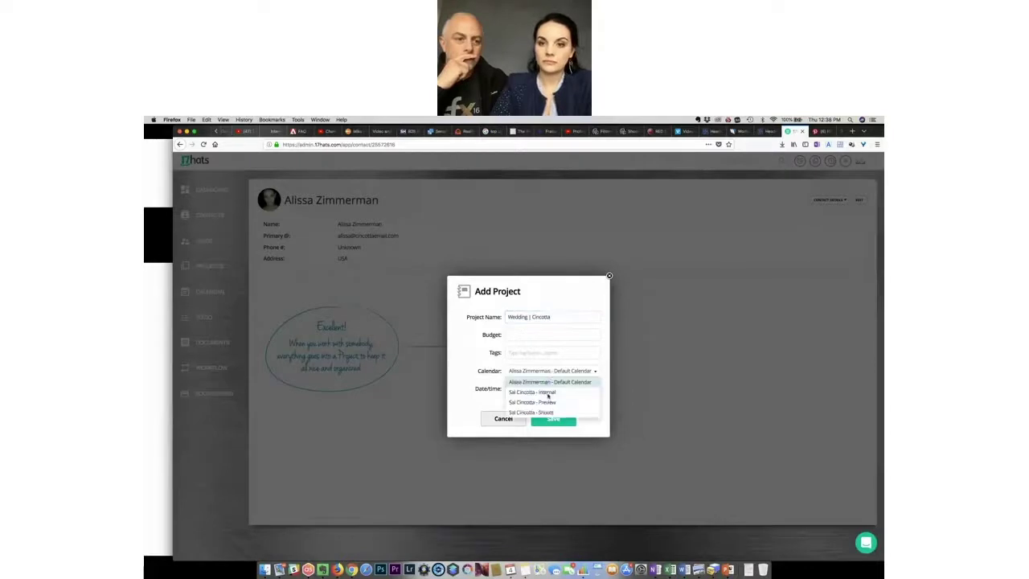
{"action": "left_click", "coordinate": [548, 391]}
- Date the project May 17, 2019, set location St Louis, and save it
{"action": "left_click", "coordinate": [526, 388]}
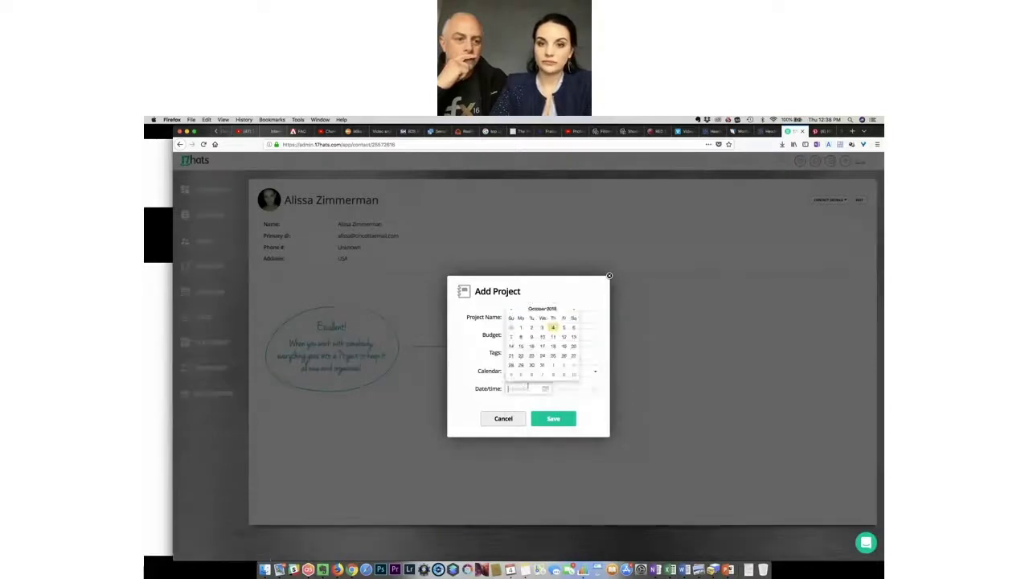
{"action": "left_click", "coordinate": [574, 309]}
{"action": "left_click", "coordinate": [574, 309]}
{"action": "left_click", "coordinate": [574, 310]}
{"action": "left_click", "coordinate": [573, 309]}
{"action": "left_click", "coordinate": [574, 310]}
{"action": "left_click", "coordinate": [573, 309]}
{"action": "left_click", "coordinate": [574, 309]}
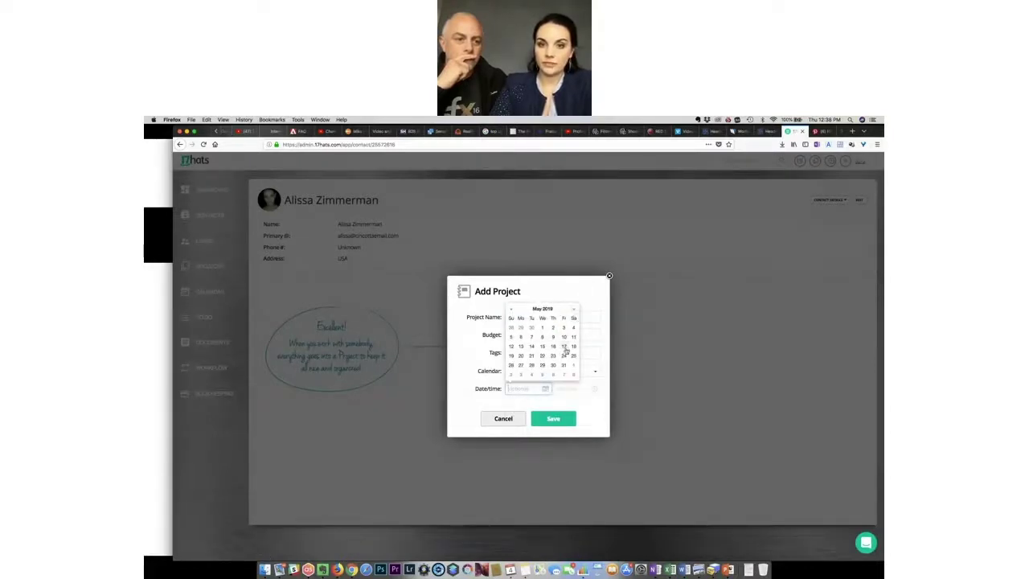
{"action": "left_click", "coordinate": [564, 347]}
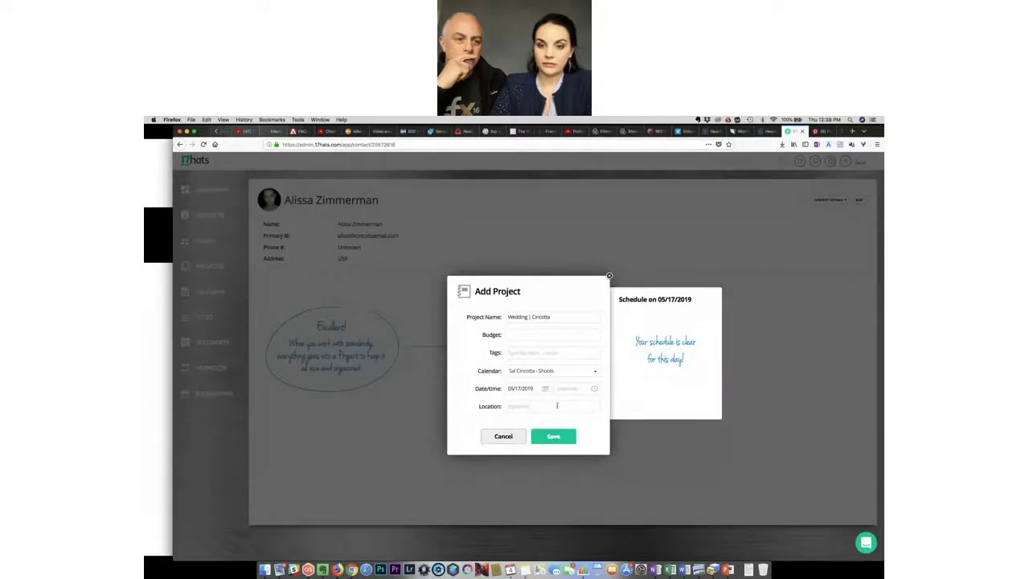
{"action": "left_click", "coordinate": [556, 405]}
{"action": "type", "text": "St Louis"}
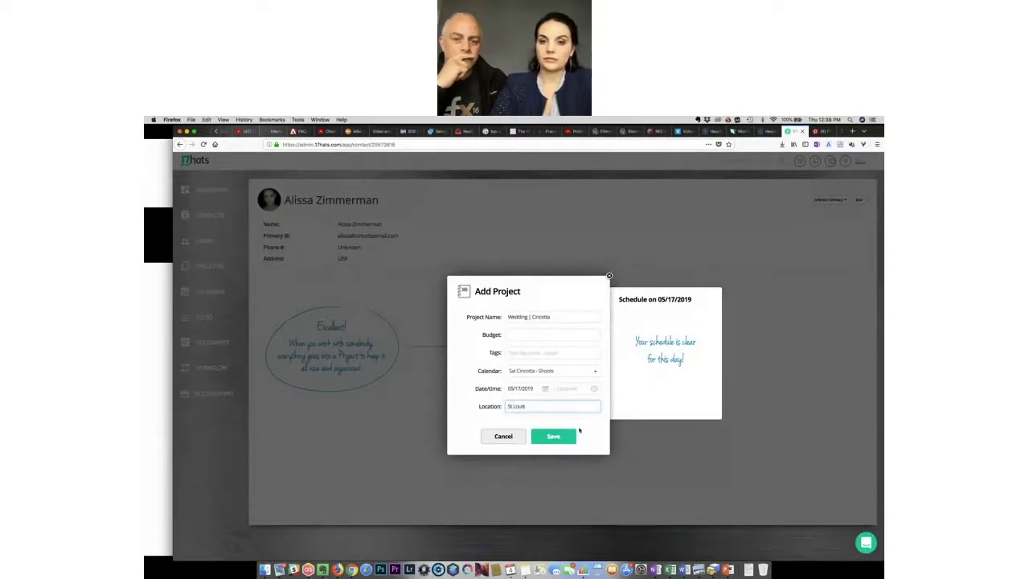
{"action": "left_click", "coordinate": [570, 436]}
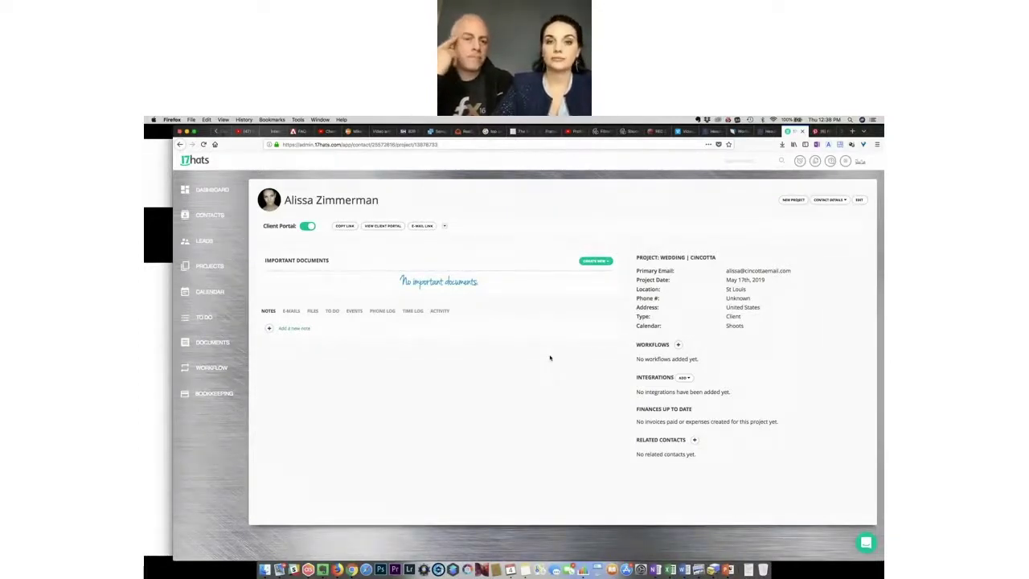
- Create a new quote for the project from the SCP Wedding Quote 2018 template
{"action": "left_click", "coordinate": [608, 263]}
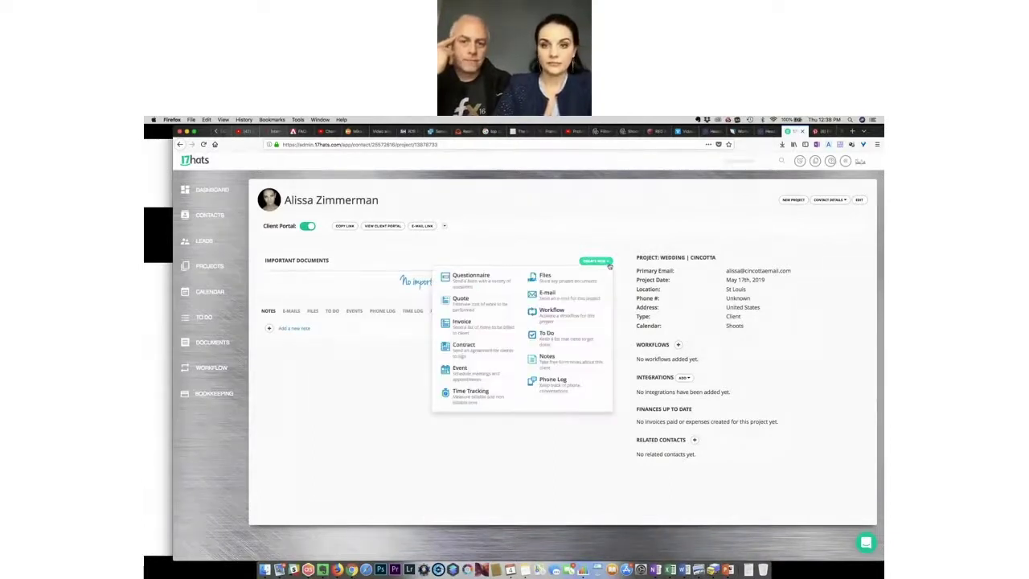
{"action": "left_click", "coordinate": [481, 307]}
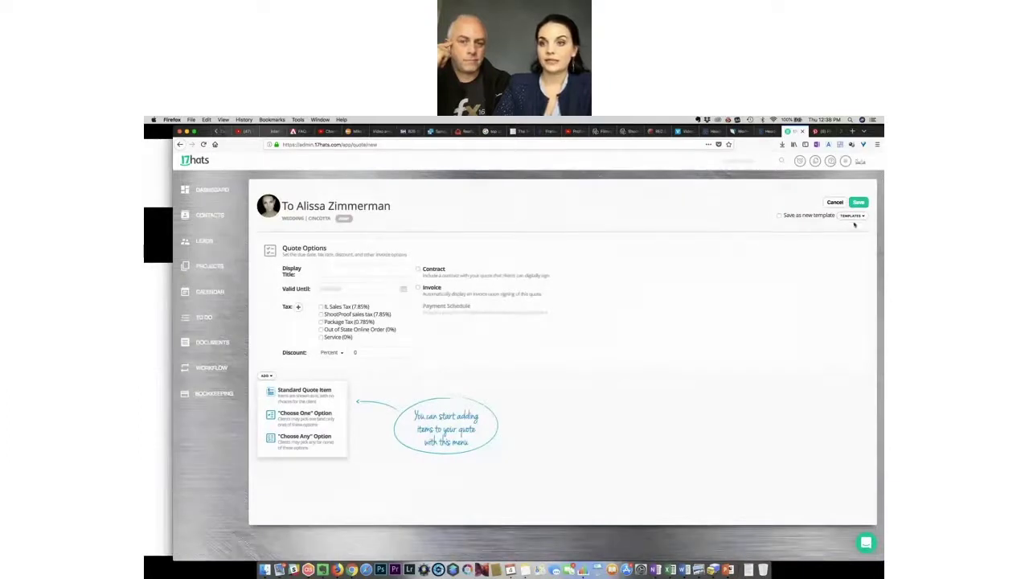
{"action": "left_click", "coordinate": [854, 216]}
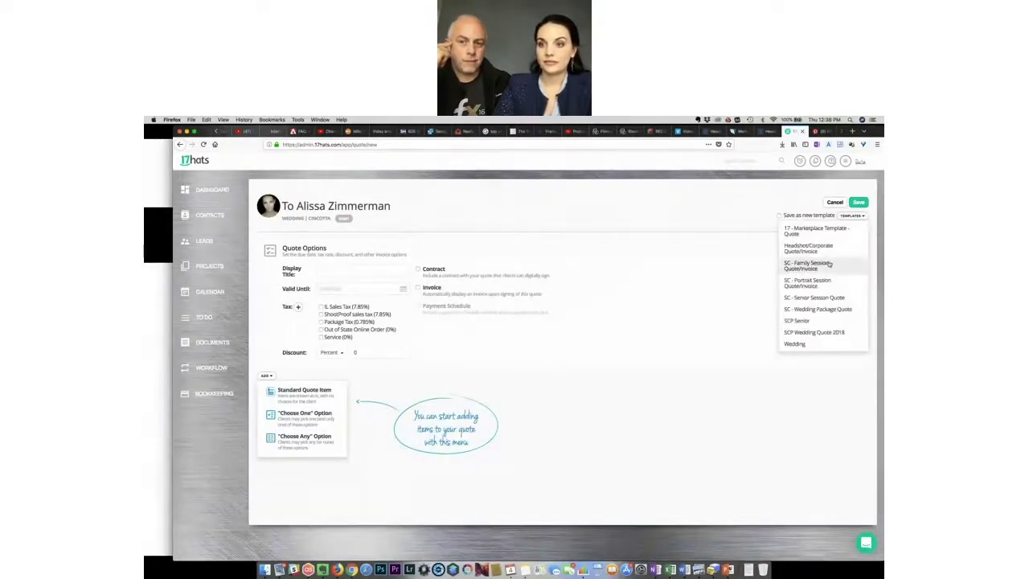
{"action": "left_click", "coordinate": [821, 331]}
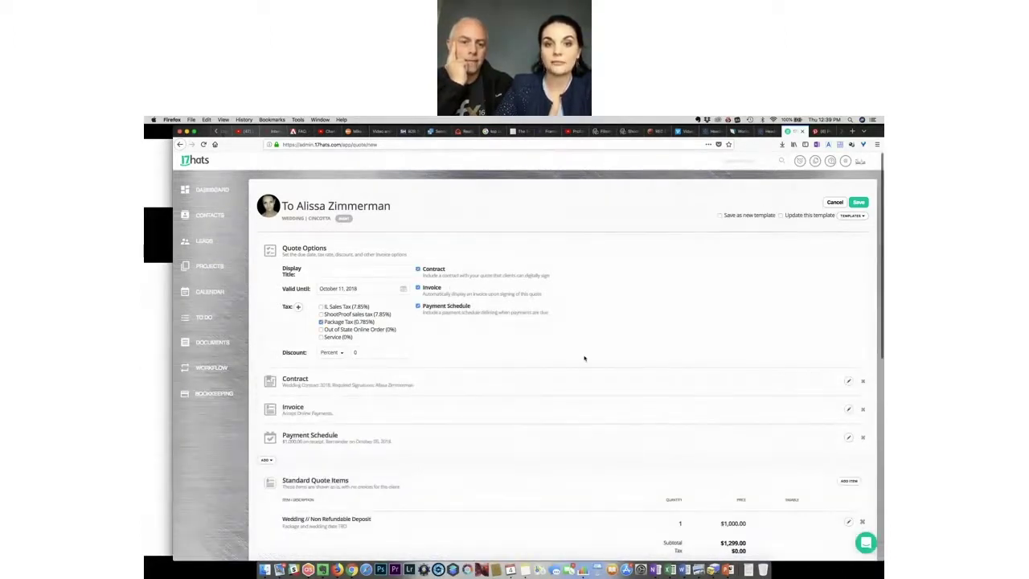
- Review the quote's contract, invoice, $1,000 deposit and collection items, then save it
{"action": "scroll", "coordinate": [584, 358], "scroll_direction": "down", "scroll_amount": 5}
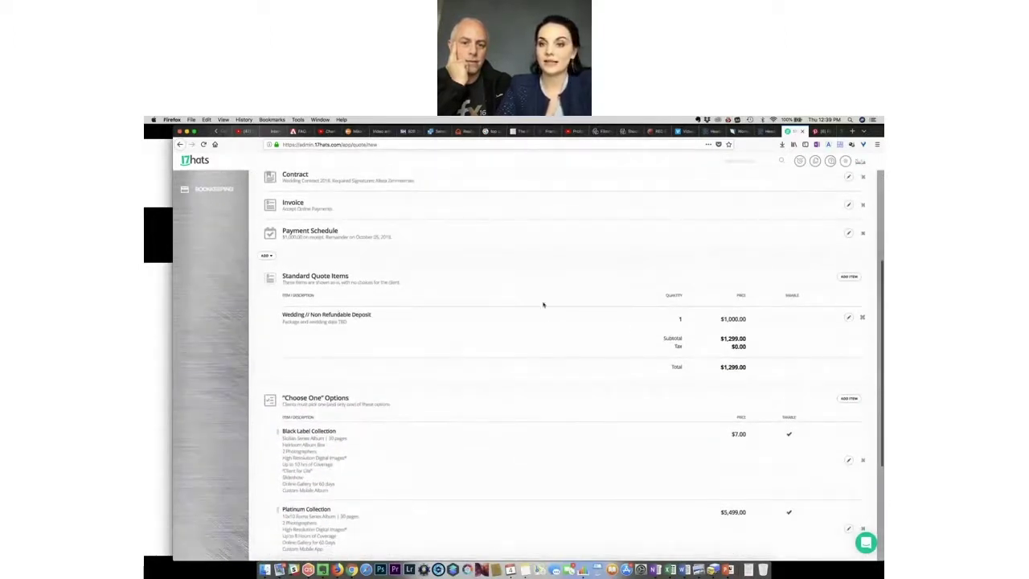
{"action": "scroll", "coordinate": [786, 321], "scroll_direction": "down", "scroll_amount": 4}
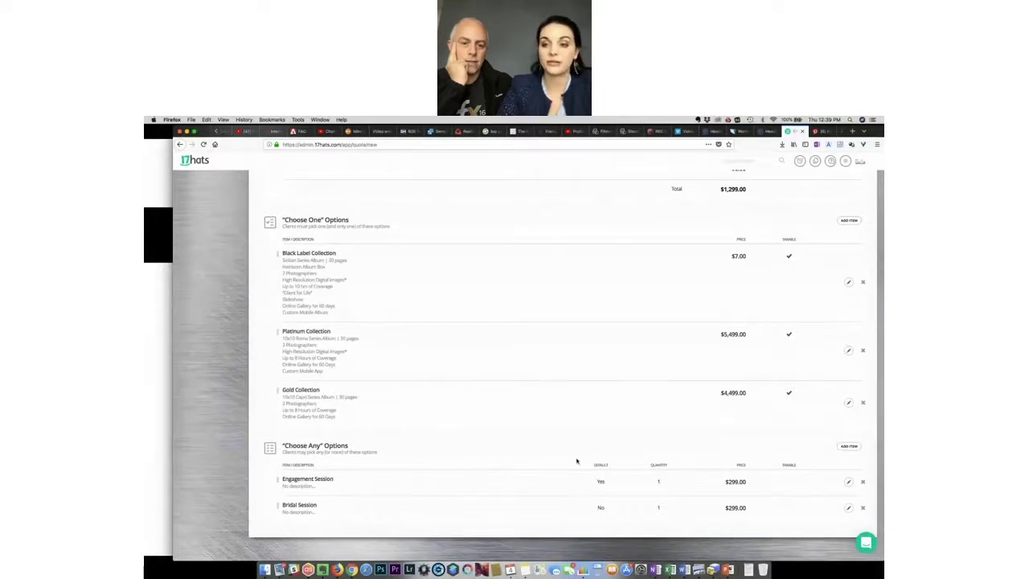
{"action": "scroll", "coordinate": [576, 461], "scroll_direction": "up", "scroll_amount": 5}
{"action": "scroll", "coordinate": [577, 460], "scroll_direction": "up", "scroll_amount": 3}
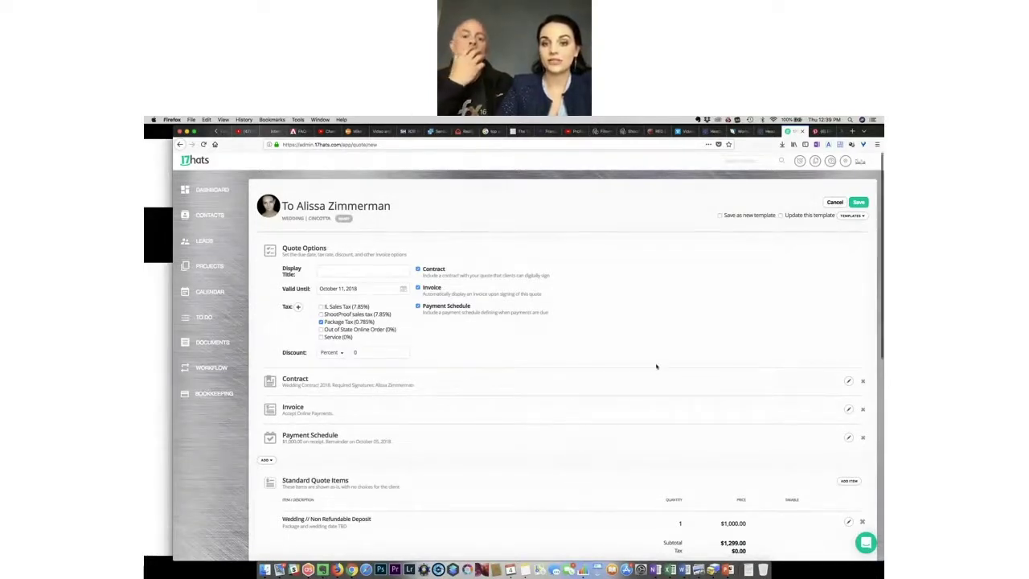
{"action": "scroll", "coordinate": [657, 362], "scroll_direction": "down", "scroll_amount": 5}
{"action": "scroll", "coordinate": [656, 367], "scroll_direction": "up", "scroll_amount": 2}
{"action": "scroll", "coordinate": [656, 366], "scroll_direction": "up", "scroll_amount": 3}
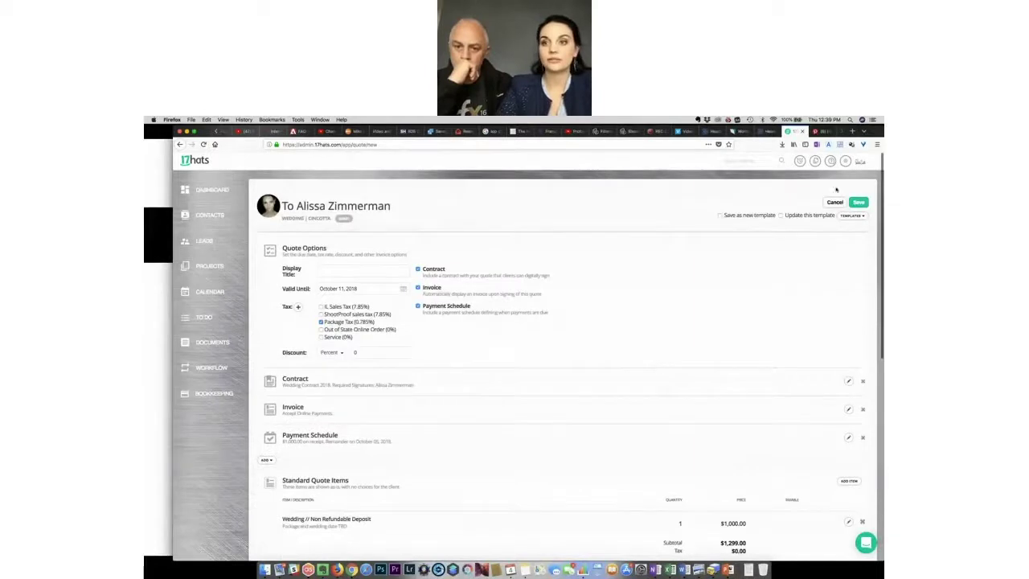
{"action": "left_click", "coordinate": [858, 203]}
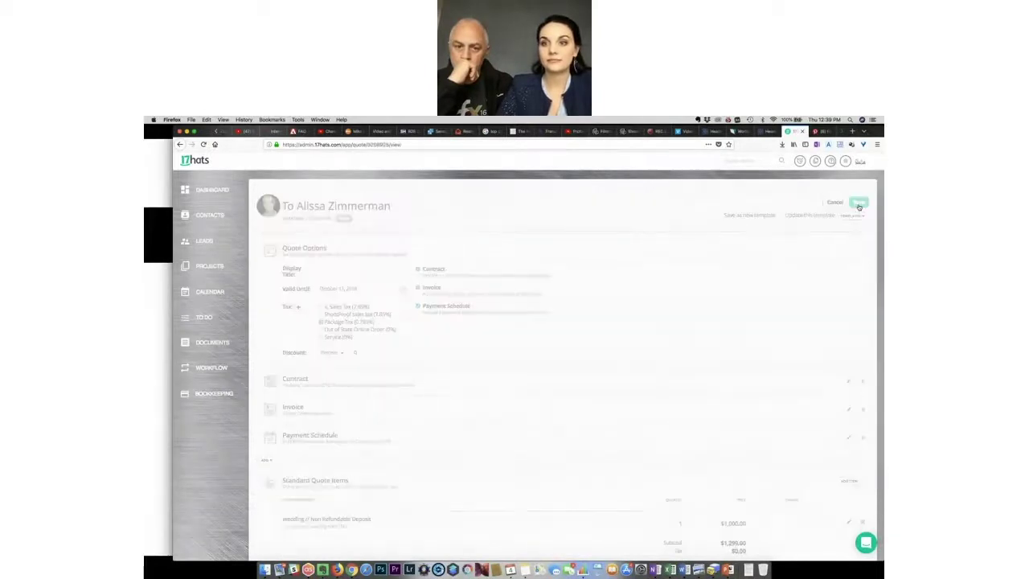
- Send the quote to the client now using the Wedding Contract Send email template, then switch to Mail
{"action": "left_click", "coordinate": [783, 203]}
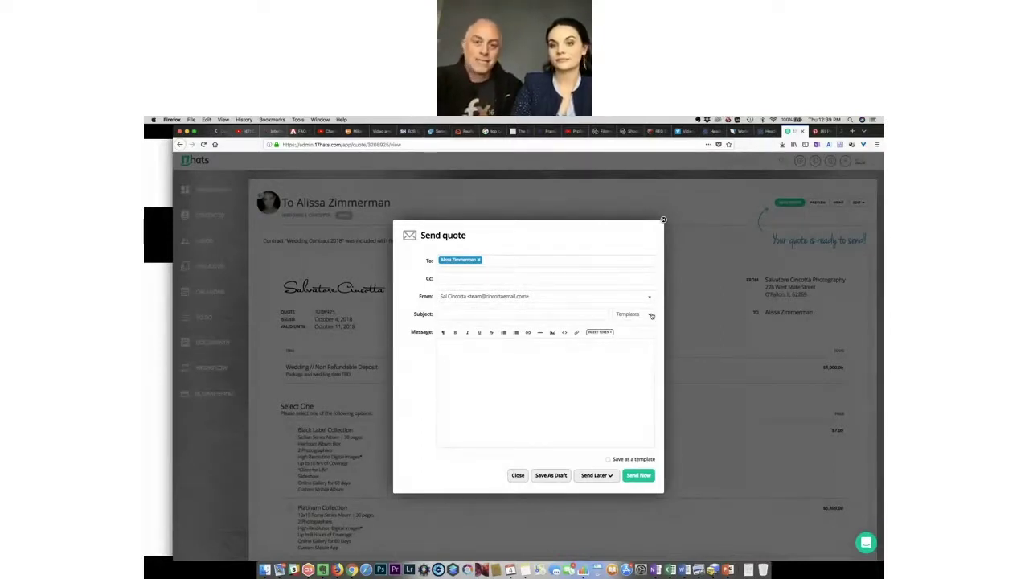
{"action": "left_click", "coordinate": [651, 315]}
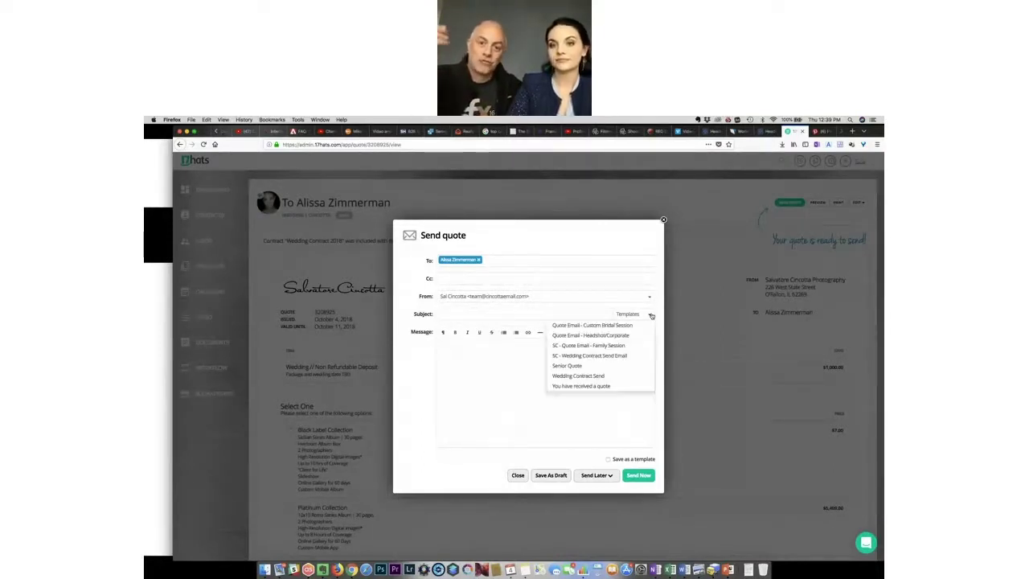
{"action": "left_click", "coordinate": [605, 364]}
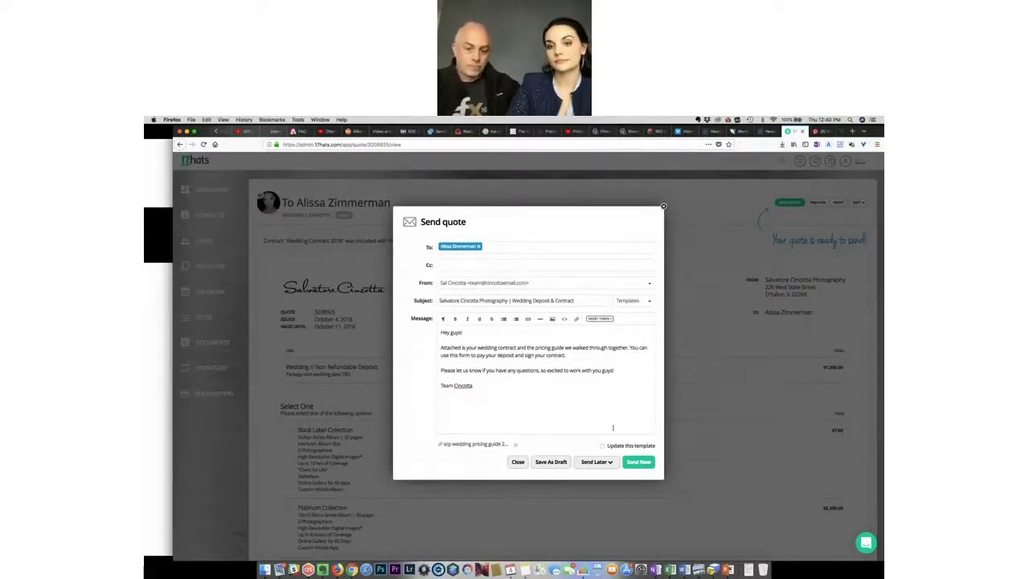
{"action": "left_click", "coordinate": [648, 464]}
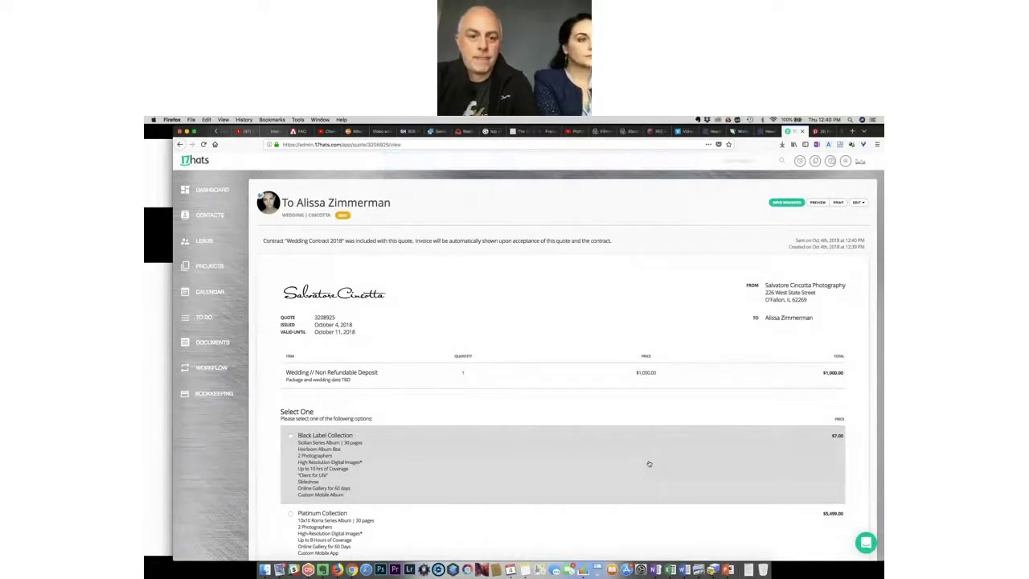
{"action": "key", "text": "super+Tab"}
{"action": "key", "text": "super+Tab"}
{"action": "key", "text": "super+Tab"}
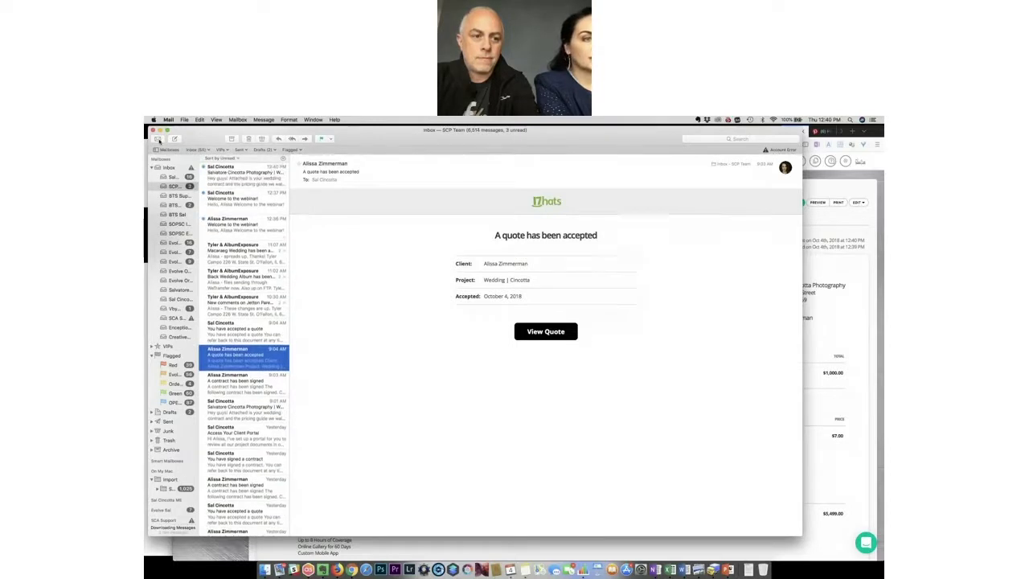
- Open the Wedding Deposit & Contract email and follow Review Quote to the client portal
{"action": "left_click", "coordinate": [228, 179]}
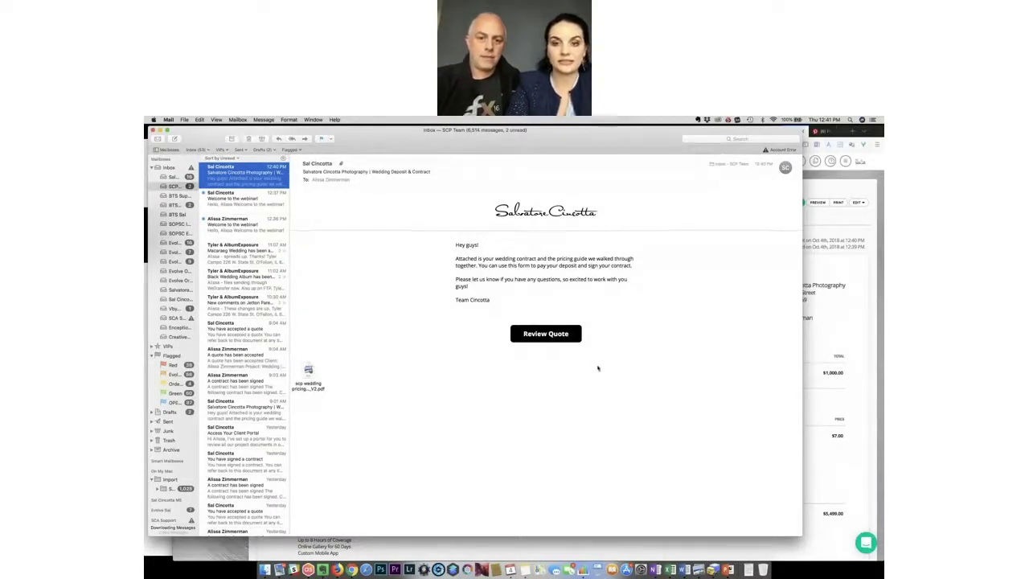
{"action": "left_click", "coordinate": [308, 375]}
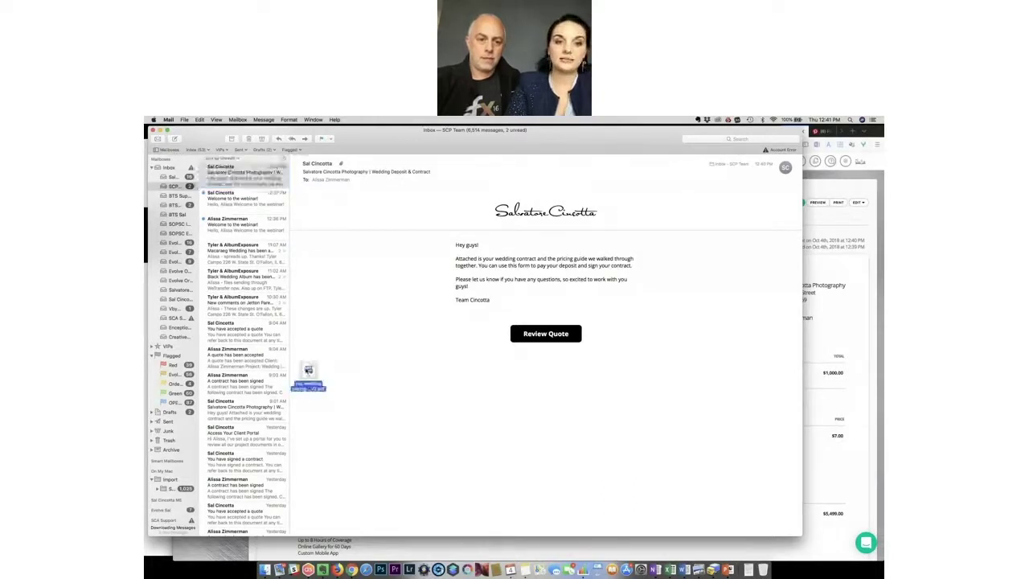
{"action": "left_click", "coordinate": [550, 336]}
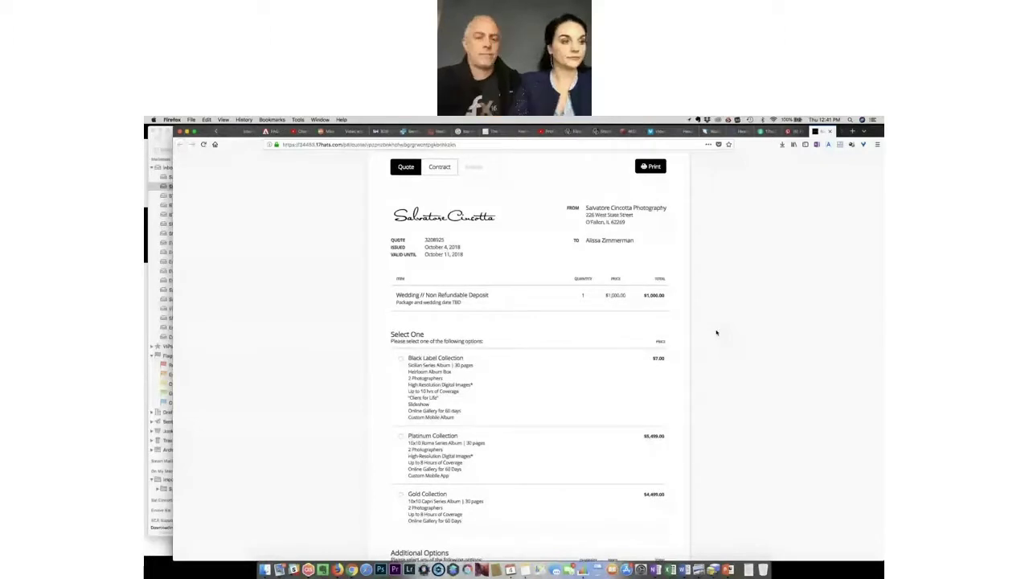
- Pick the Black Label Collection, bringing the total to $1,306.05, and accept the quote
{"action": "scroll", "coordinate": [716, 332], "scroll_direction": "down", "scroll_amount": 2}
{"action": "scroll", "coordinate": [716, 331], "scroll_direction": "down", "scroll_amount": 2}
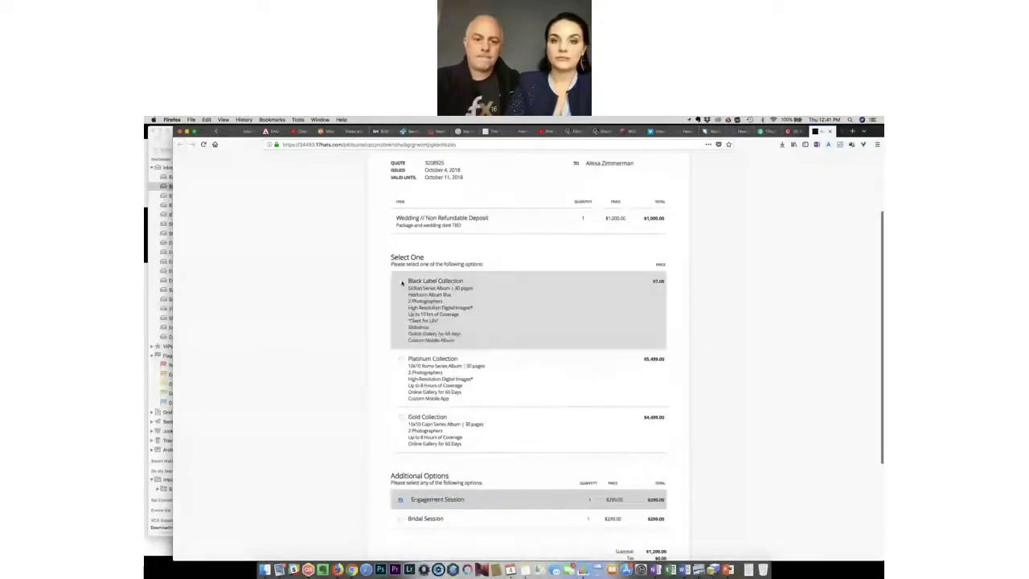
{"action": "left_click", "coordinate": [400, 282]}
{"action": "scroll", "coordinate": [731, 338], "scroll_direction": "down", "scroll_amount": 1}
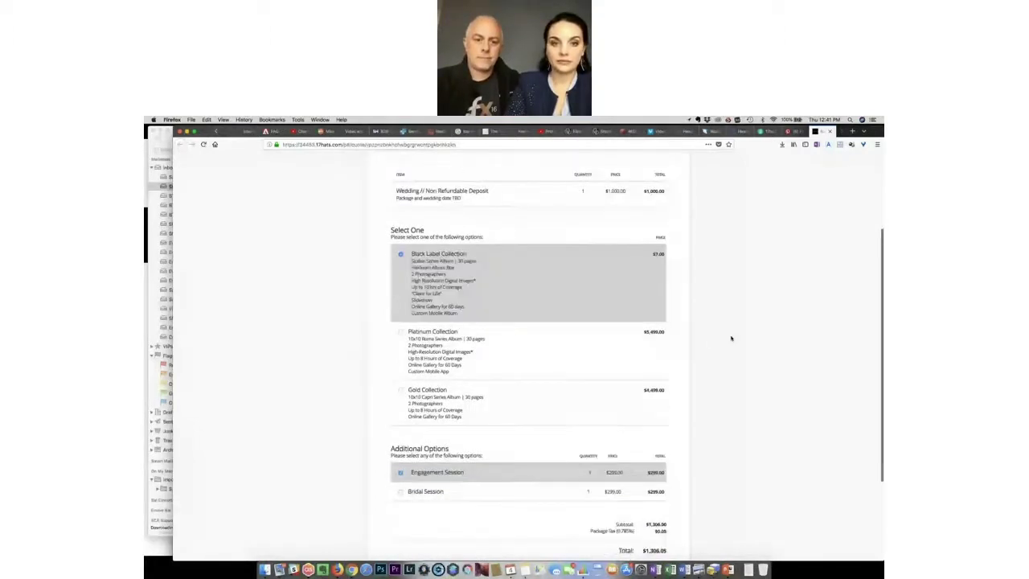
{"action": "scroll", "coordinate": [731, 339], "scroll_direction": "down", "scroll_amount": 4}
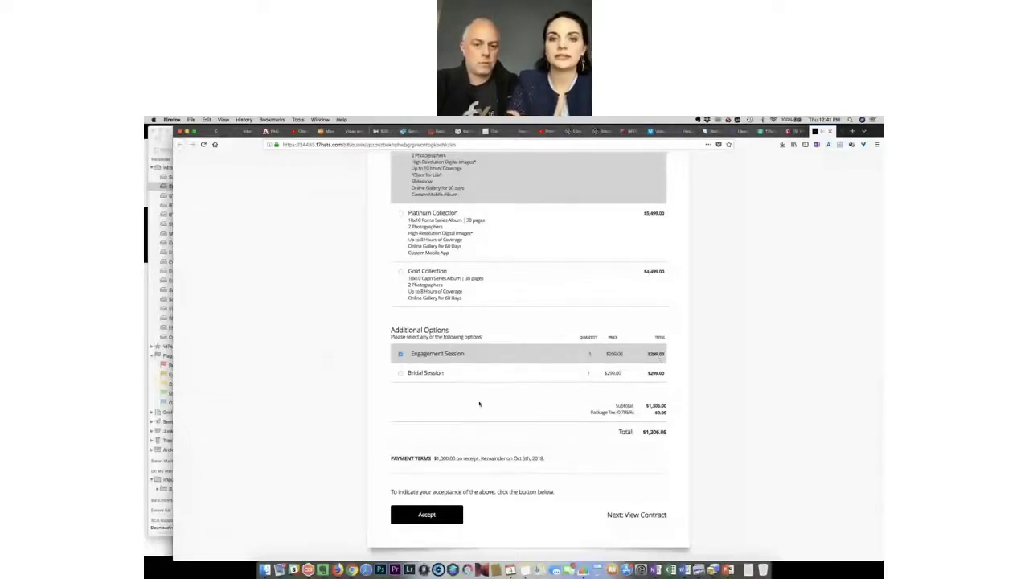
{"action": "scroll", "coordinate": [722, 435], "scroll_direction": "down", "scroll_amount": 1}
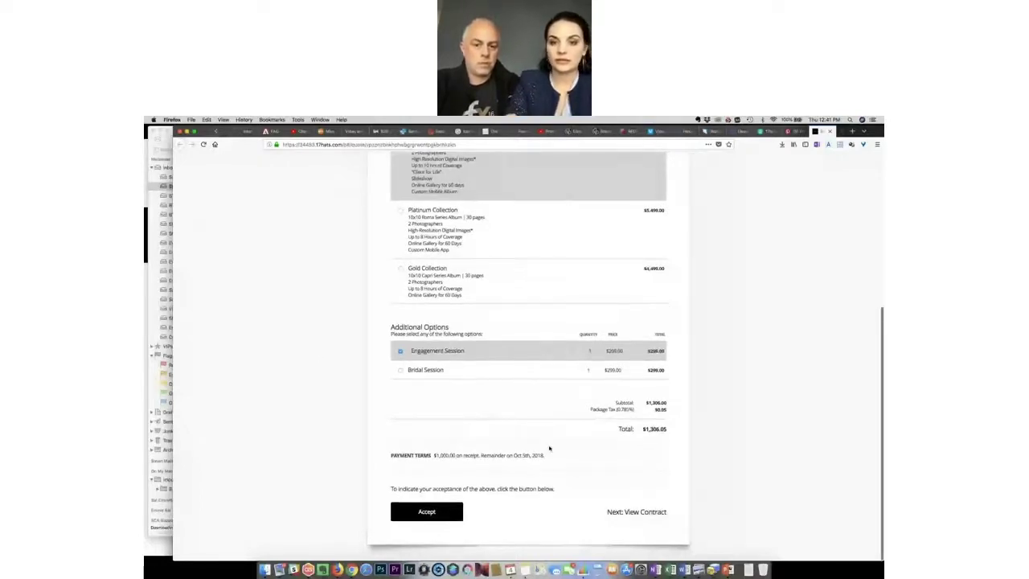
{"action": "scroll", "coordinate": [676, 450], "scroll_direction": "up", "scroll_amount": 5}
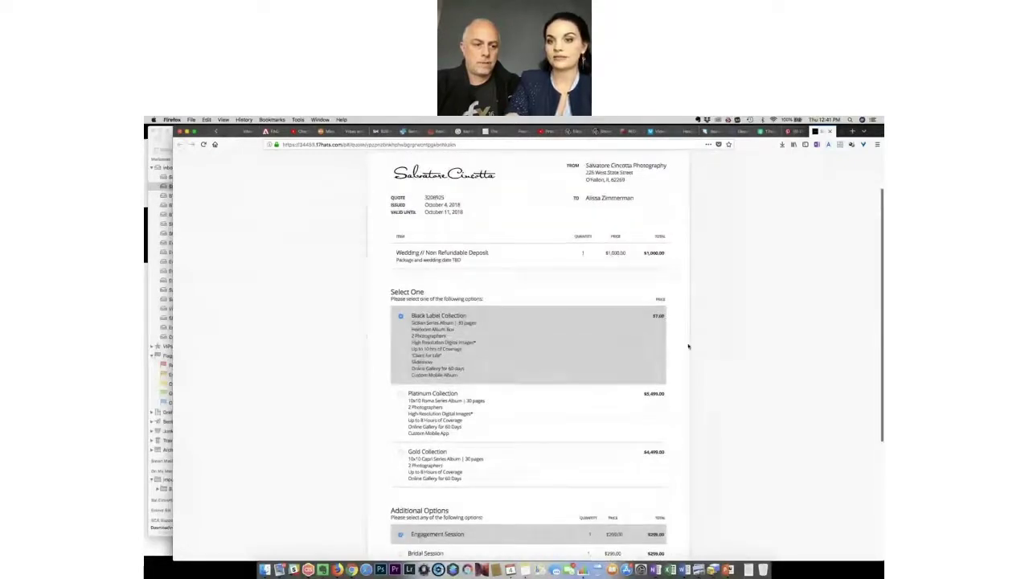
{"action": "scroll", "coordinate": [425, 493], "scroll_direction": "down", "scroll_amount": 5}
{"action": "left_click", "coordinate": [426, 511]}
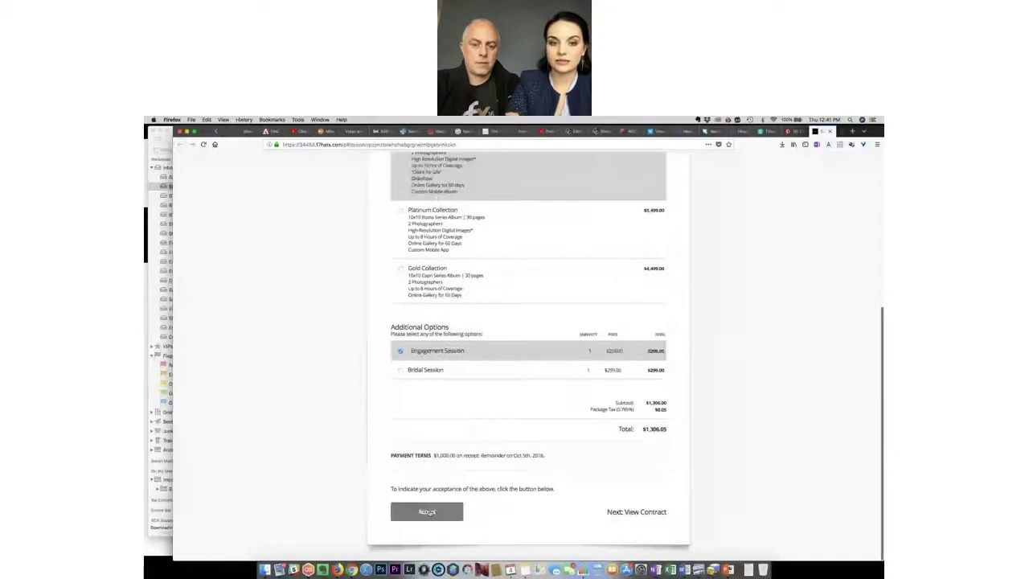